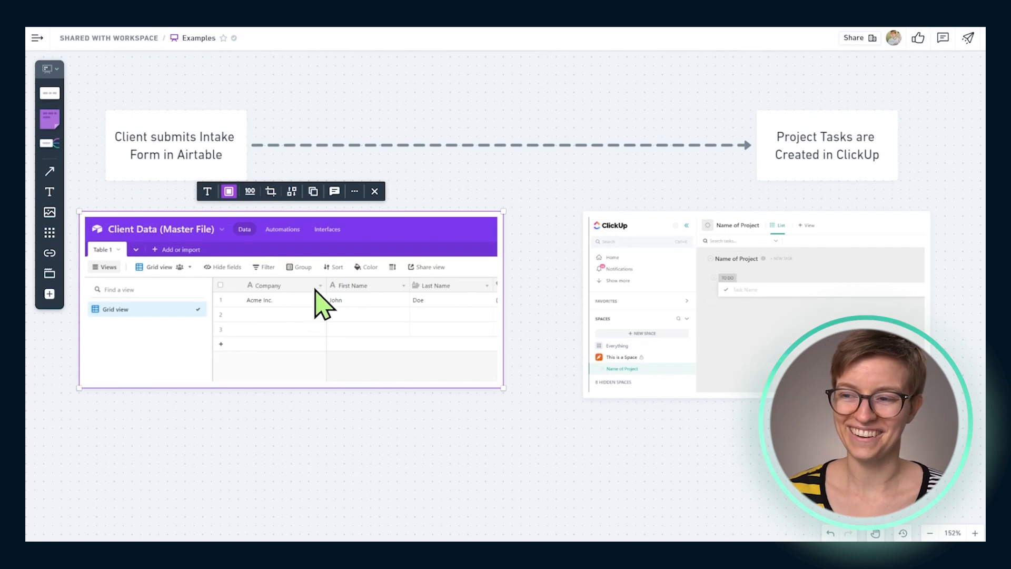
Examine the workflow diagram running from the Airtable intake form submission to the project tasks created in ClickUp
{"action": "left_click", "coordinate": [775, 153]}
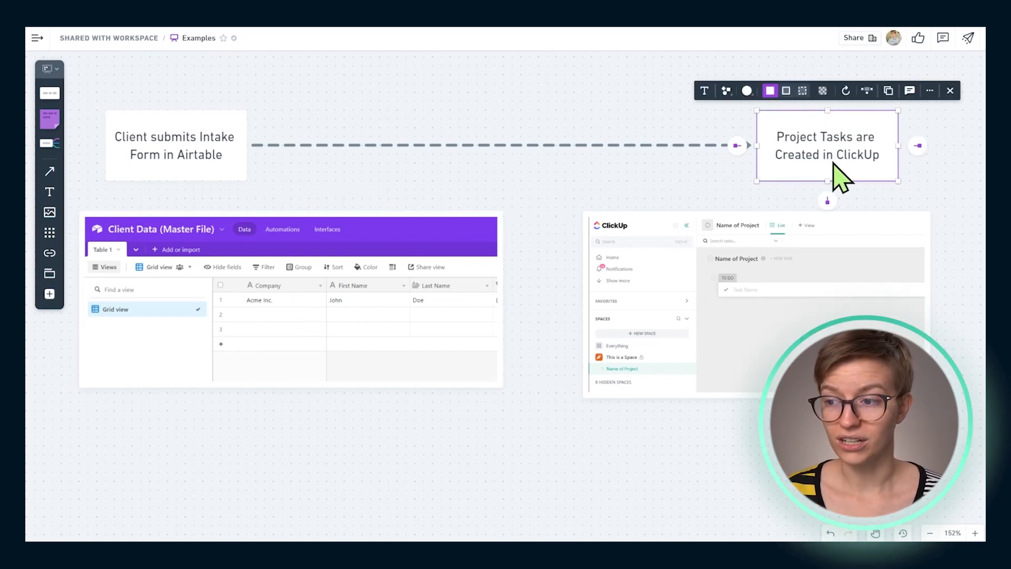
{"action": "left_click", "coordinate": [737, 247]}
{"action": "left_click", "coordinate": [513, 174]}
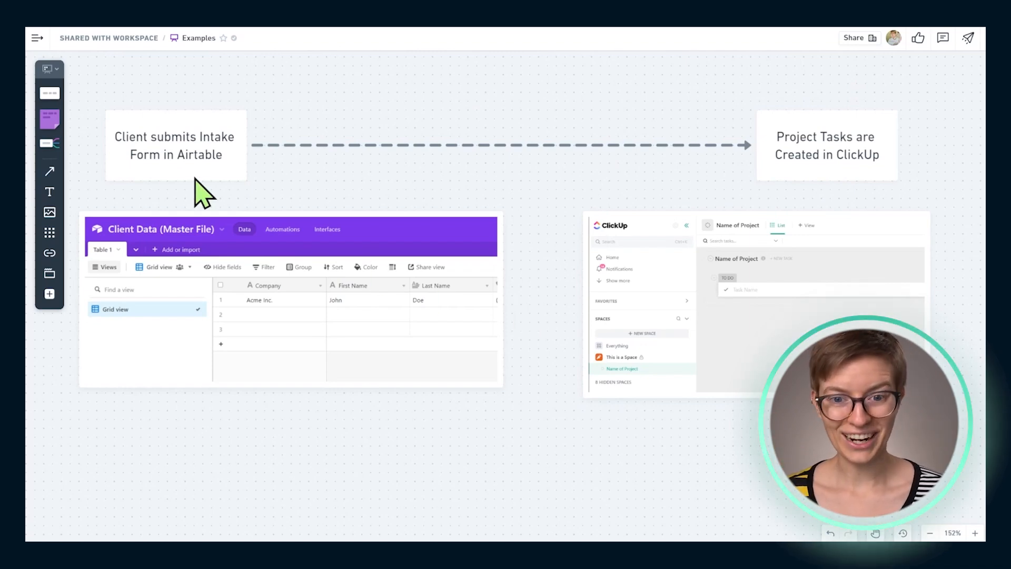
{"action": "left_click", "coordinate": [173, 170]}
{"action": "left_click", "coordinate": [843, 147]}
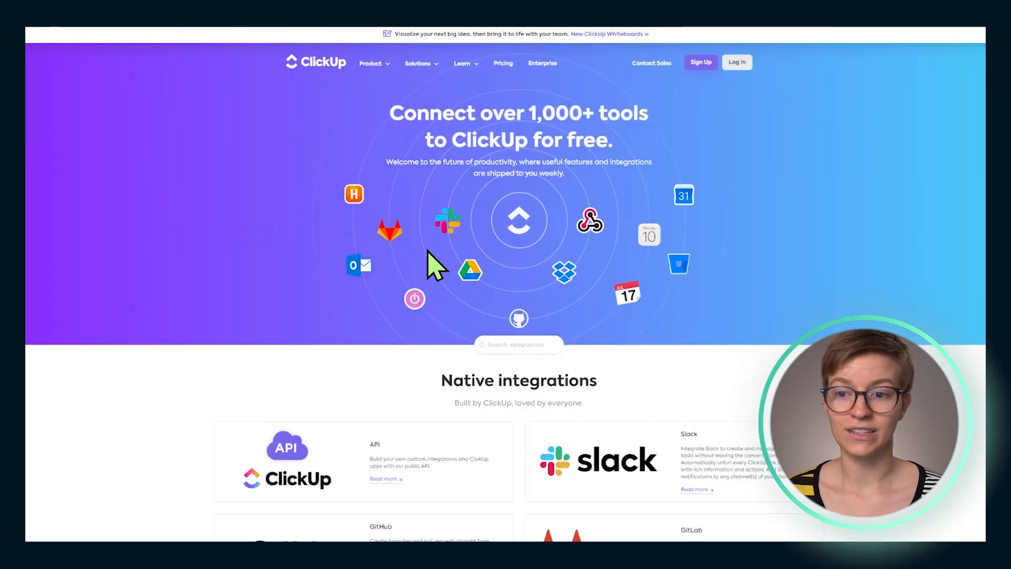
Look through the native integrations listed on the ClickUp integrations page
{"action": "scroll", "coordinate": [436, 266], "scroll_direction": "down", "scroll_amount": 5}
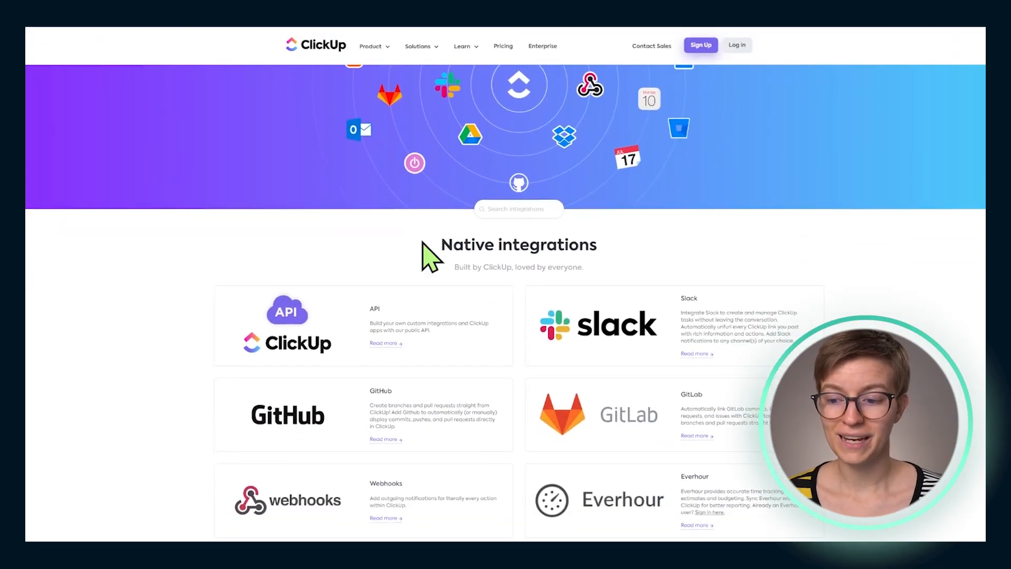
{"action": "scroll", "coordinate": [424, 244], "scroll_direction": "down", "scroll_amount": 4}
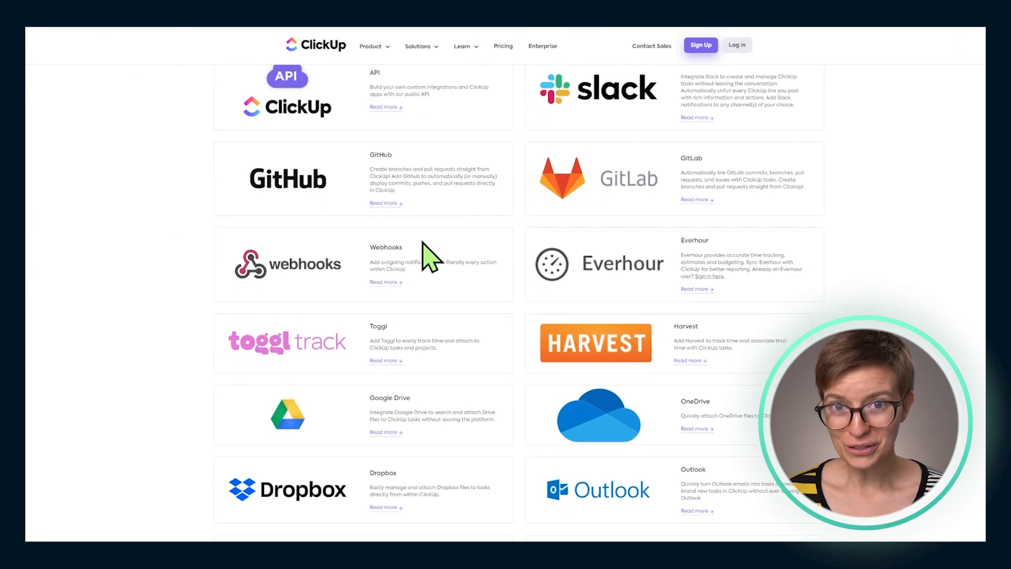
{"action": "scroll", "coordinate": [431, 257], "scroll_direction": "down", "scroll_amount": 4}
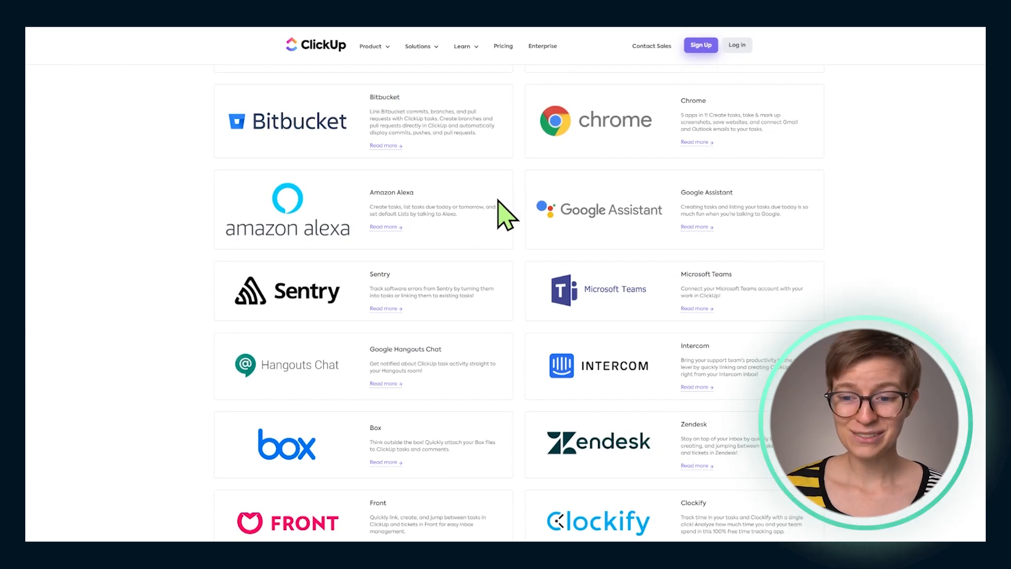
{"action": "scroll", "coordinate": [499, 202], "scroll_direction": "down", "scroll_amount": 6}
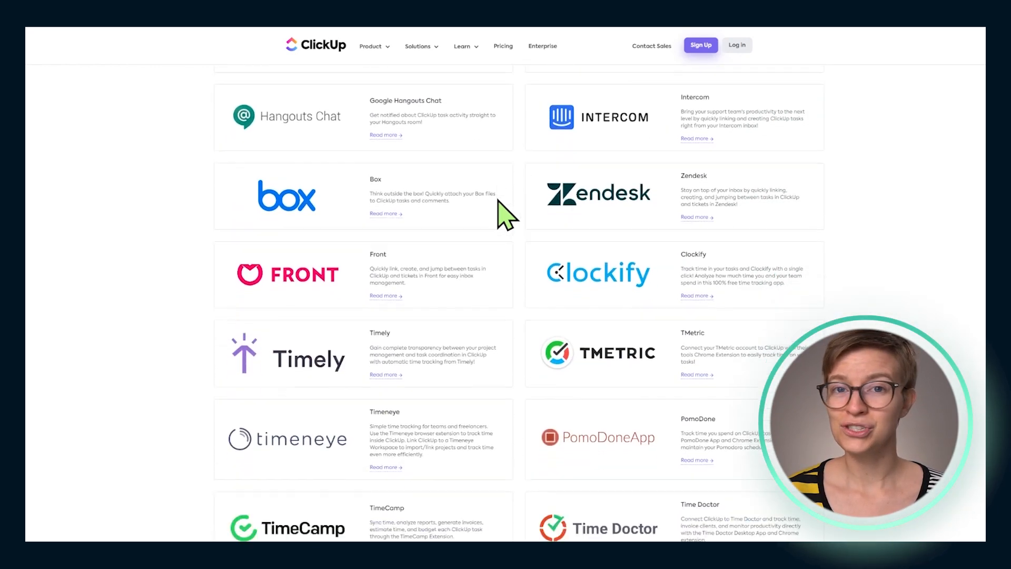
{"action": "scroll", "coordinate": [499, 201], "scroll_direction": "down", "scroll_amount": 2}
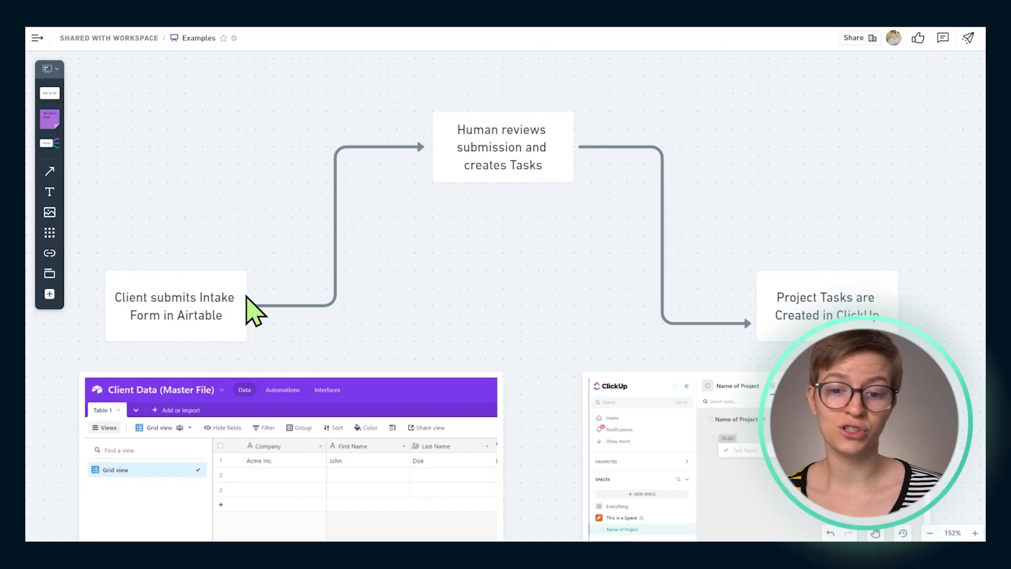
Examine the manual workflow in which a human reviews the intake submission and creates the tasks
{"action": "left_click", "coordinate": [477, 157]}
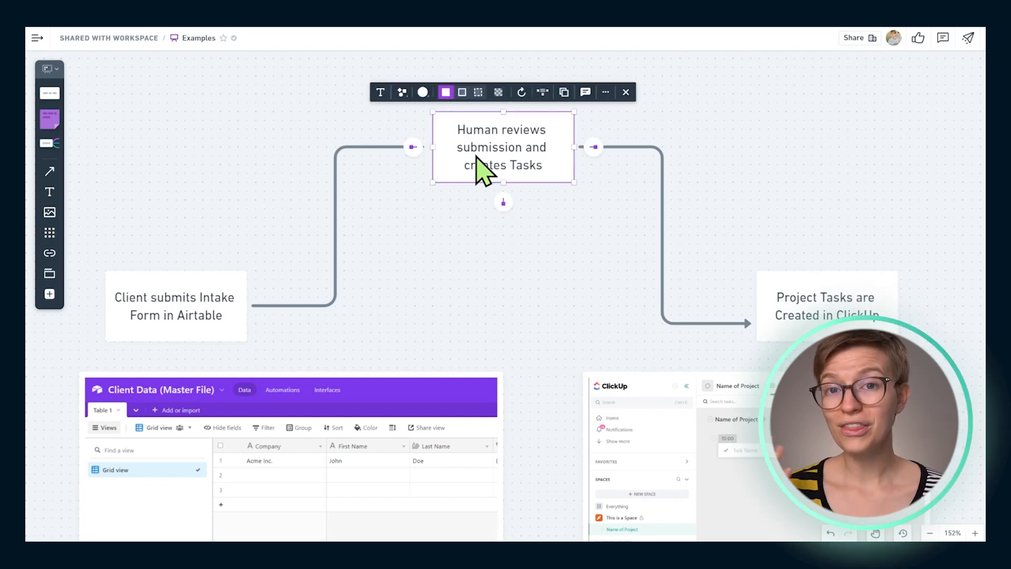
{"action": "left_click", "coordinate": [206, 307]}
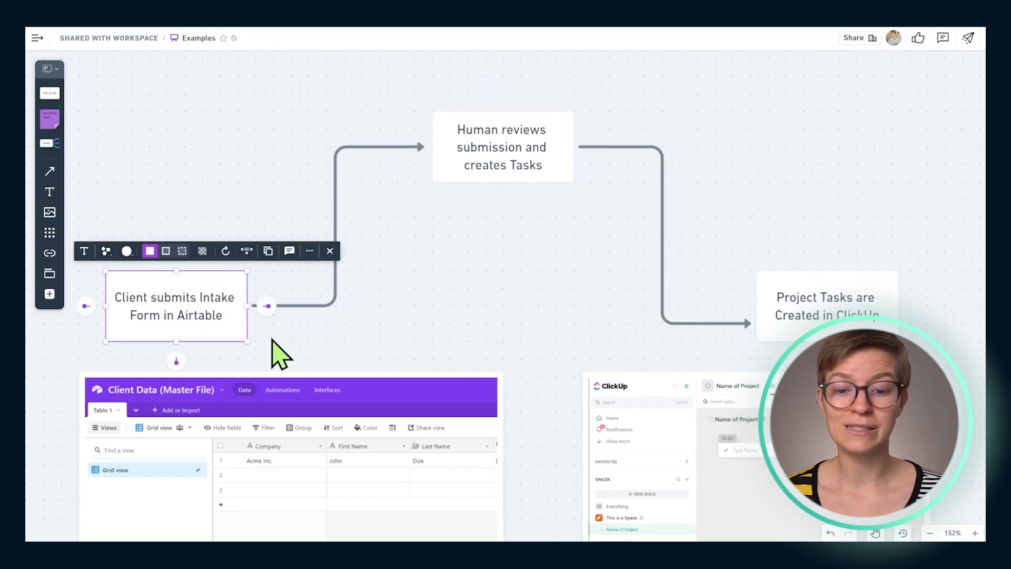
{"action": "left_click", "coordinate": [785, 316]}
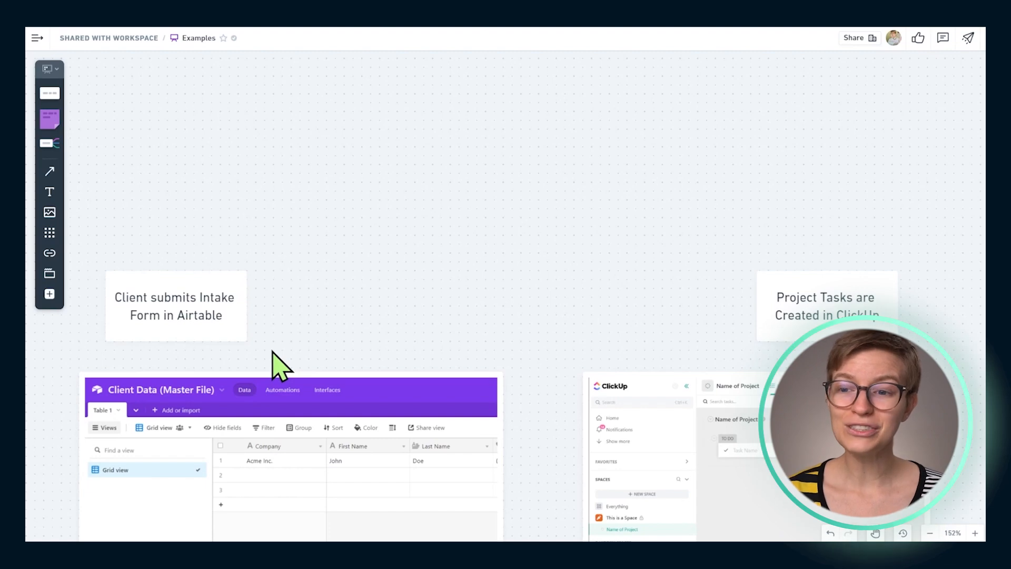
Draw a connector from the Airtable intake box to a Zapier box placed above, between the two process boxes
{"action": "scroll", "coordinate": [271, 362], "scroll_direction": "down", "scroll_amount": 3}
{"action": "left_click", "coordinate": [188, 251]}
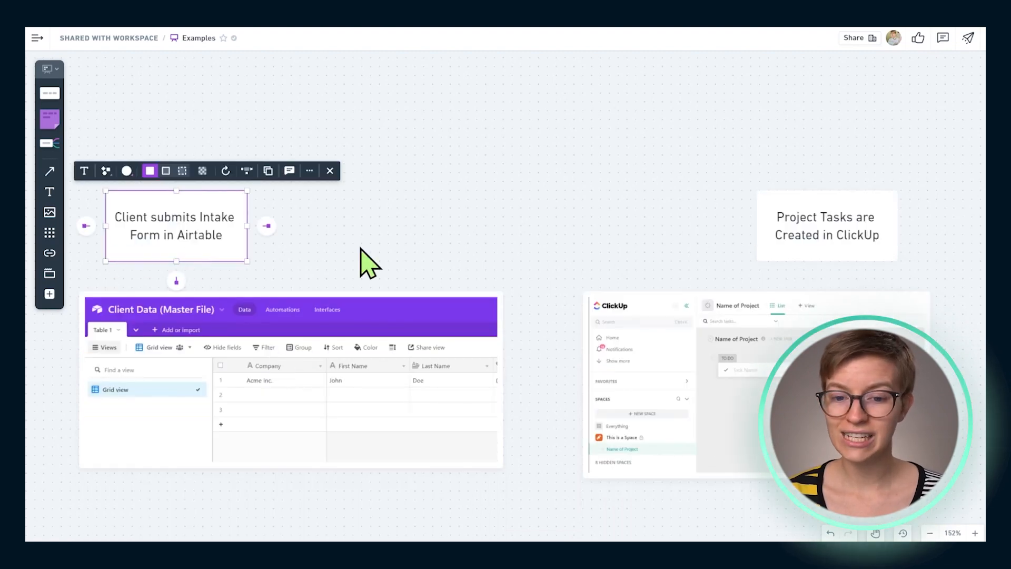
{"action": "left_click", "coordinate": [785, 254]}
{"action": "left_click_drag", "start_coordinate": [267, 226], "coordinate": [454, 108]}
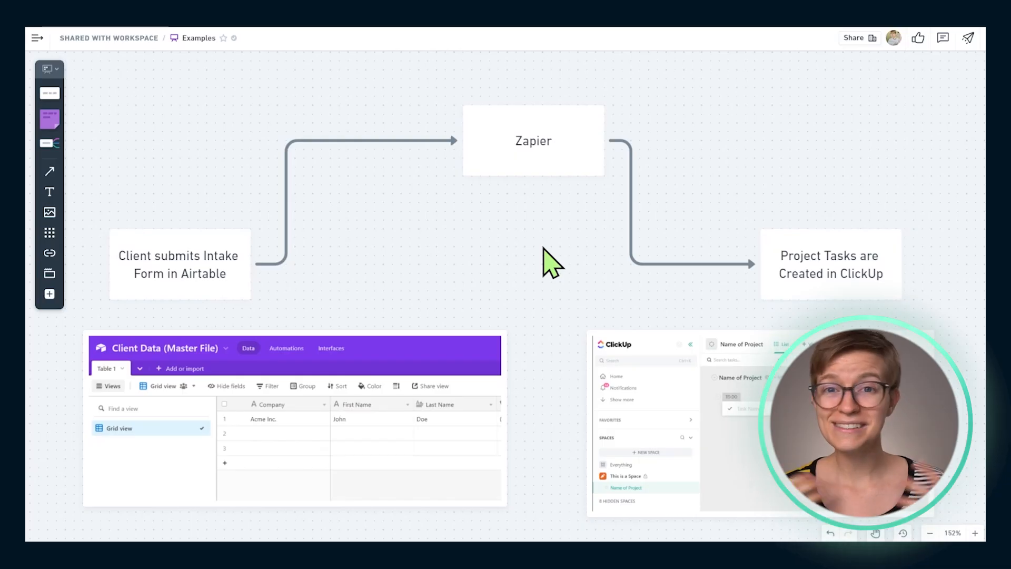
Examine the Zapier workflow from the Airtable intake form through noticing the change to creating the tasks in ClickUp
{"action": "left_click", "coordinate": [546, 174]}
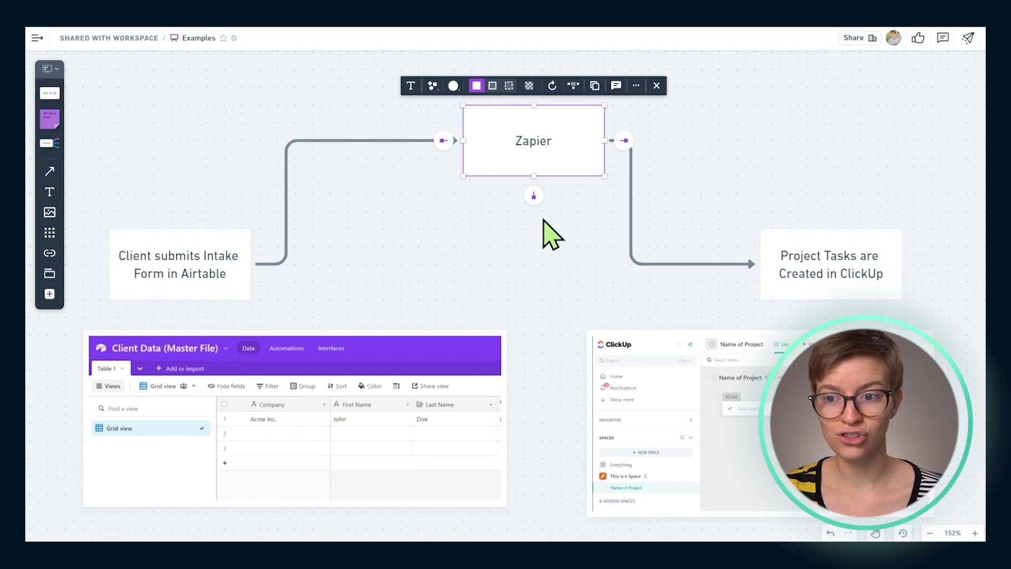
{"action": "scroll", "coordinate": [544, 221], "scroll_direction": "up", "scroll_amount": 5}
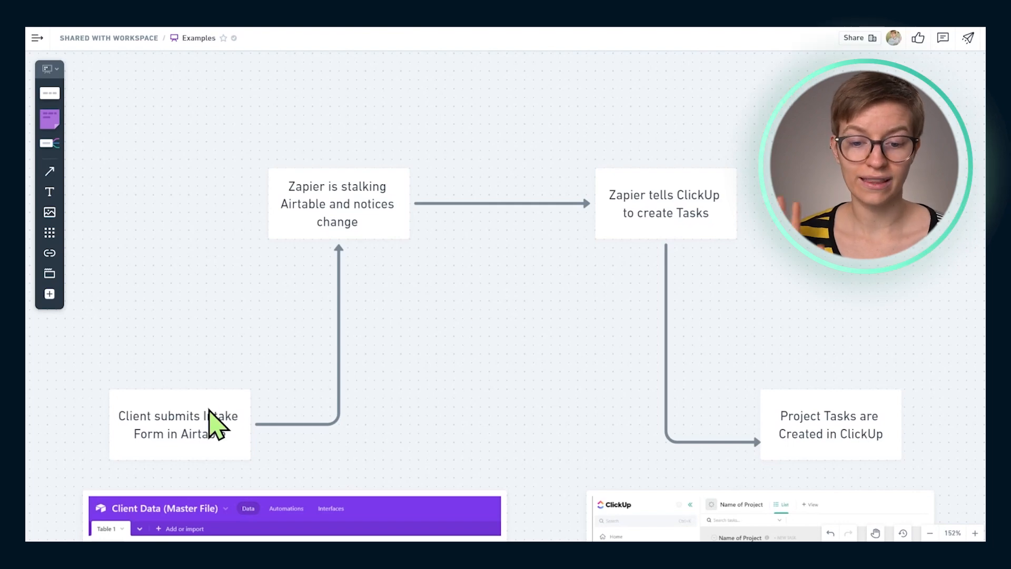
{"action": "left_click", "coordinate": [216, 425]}
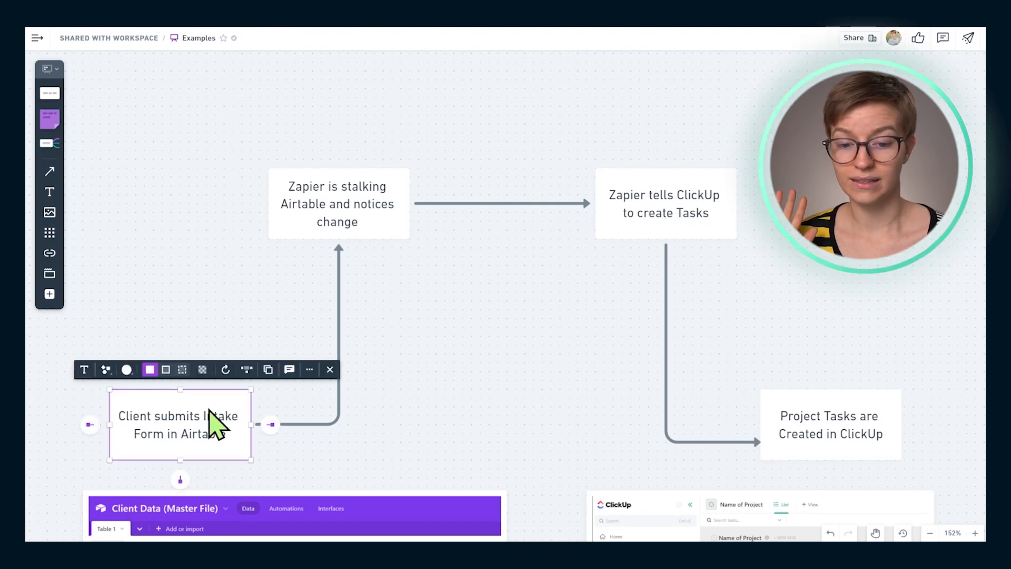
{"action": "left_click", "coordinate": [339, 209]}
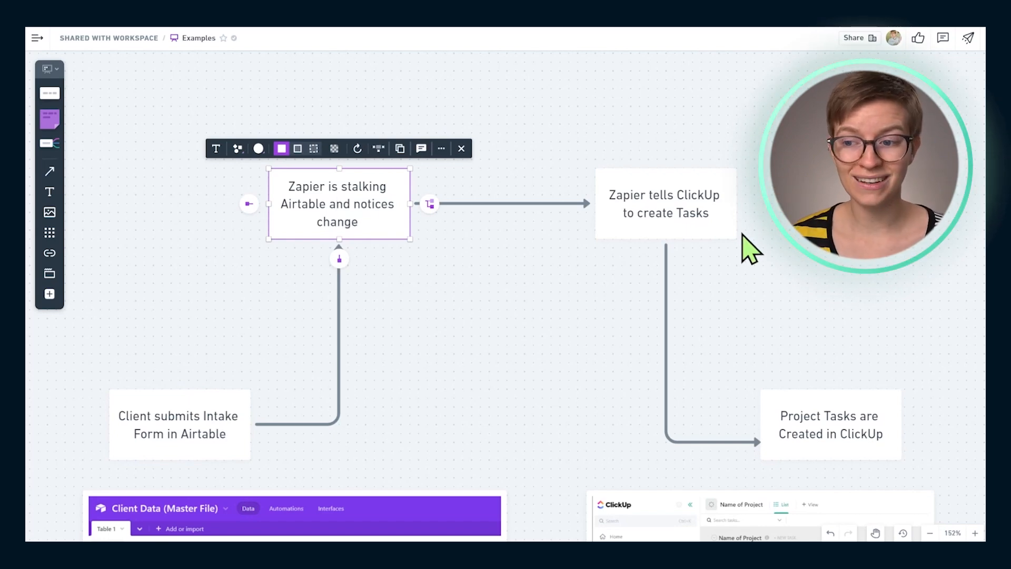
{"action": "left_click", "coordinate": [694, 213]}
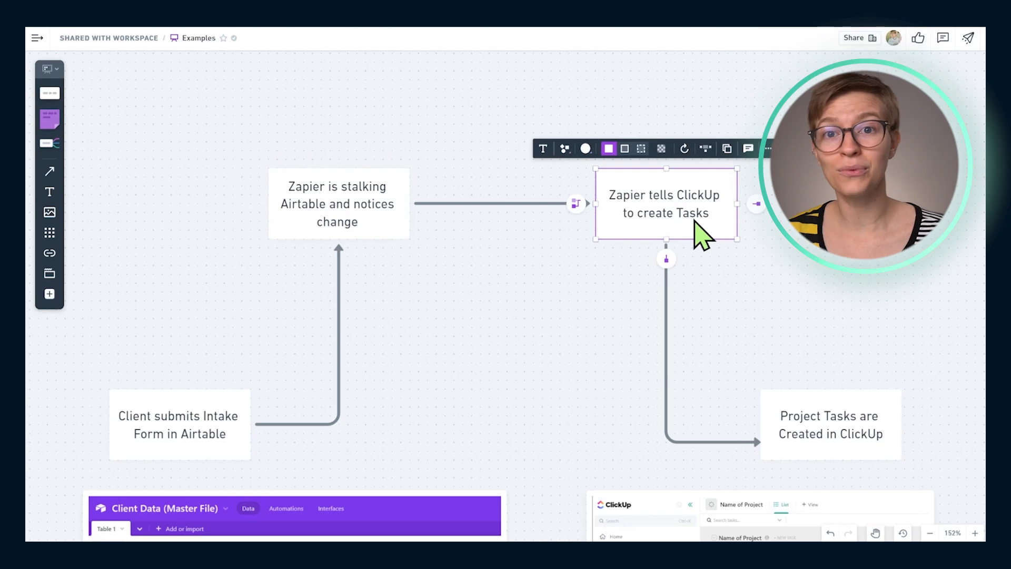
{"action": "left_click", "coordinate": [835, 430]}
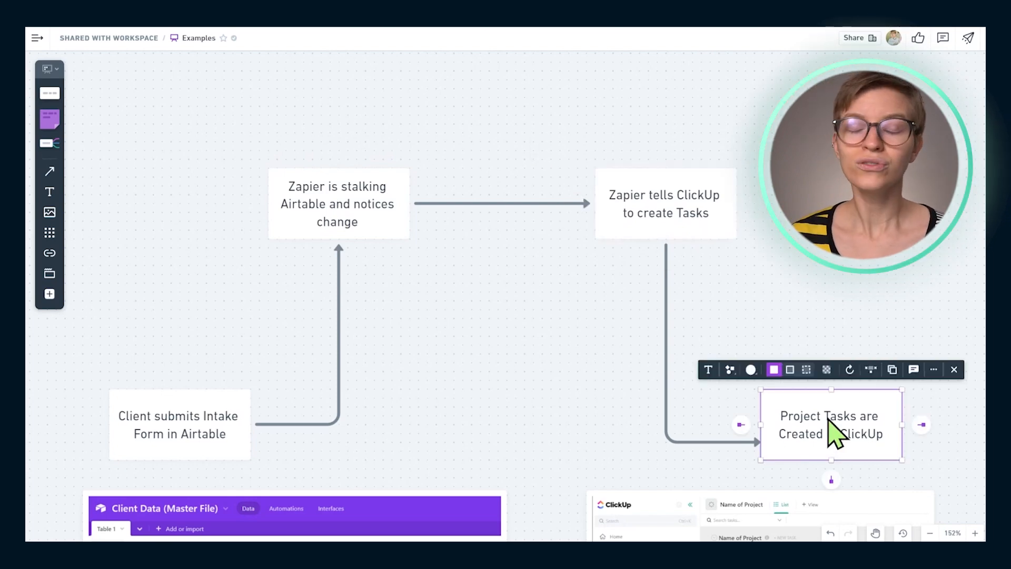
{"action": "left_click", "coordinate": [868, 322]}
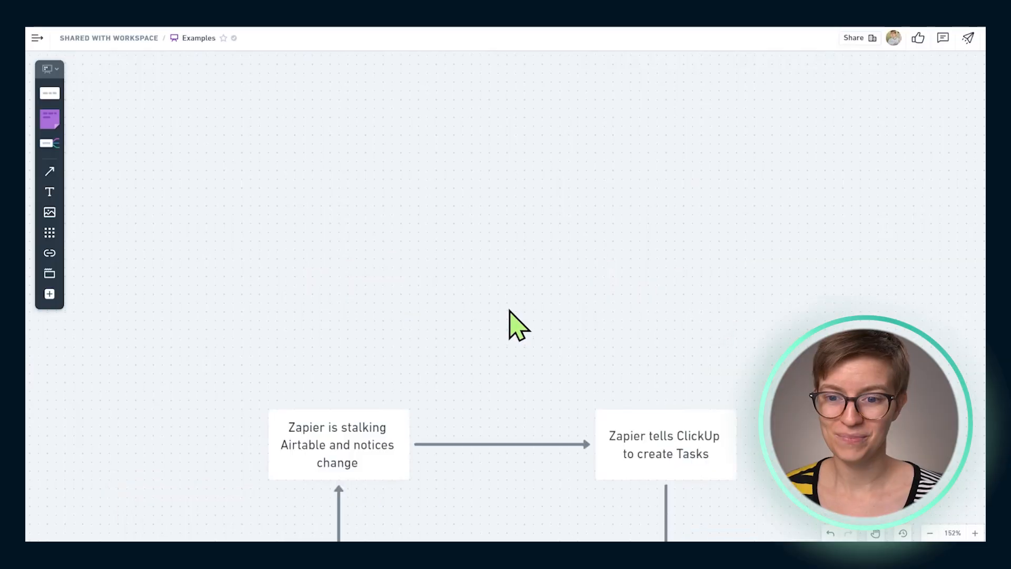
Check off "Airtable Database to Collect Client Data" in the "Ingredients We Need" checklist
{"action": "scroll", "coordinate": [518, 324], "scroll_direction": "up", "scroll_amount": 10}
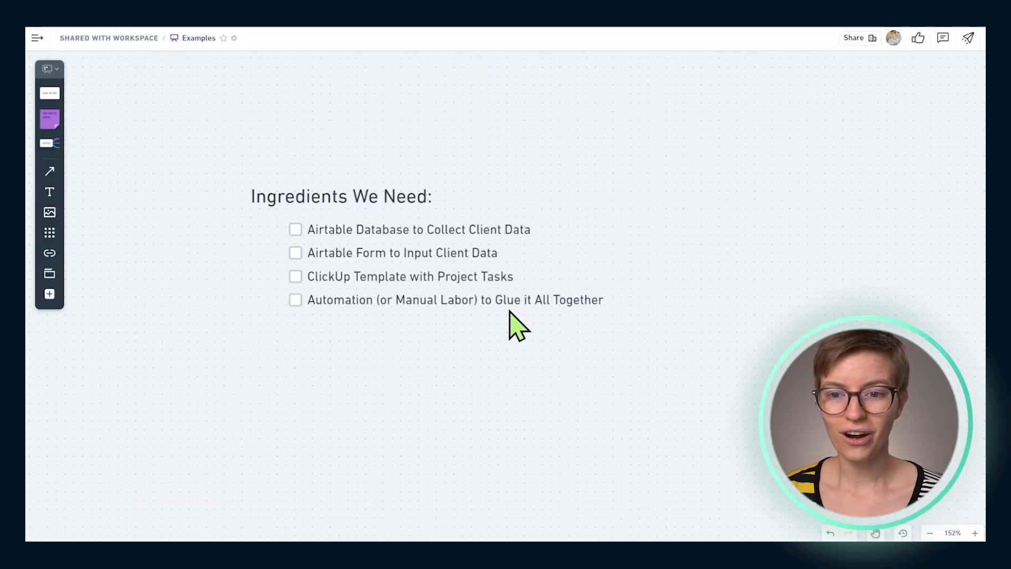
{"action": "scroll", "coordinate": [478, 334], "scroll_direction": "up", "scroll_amount": 5}
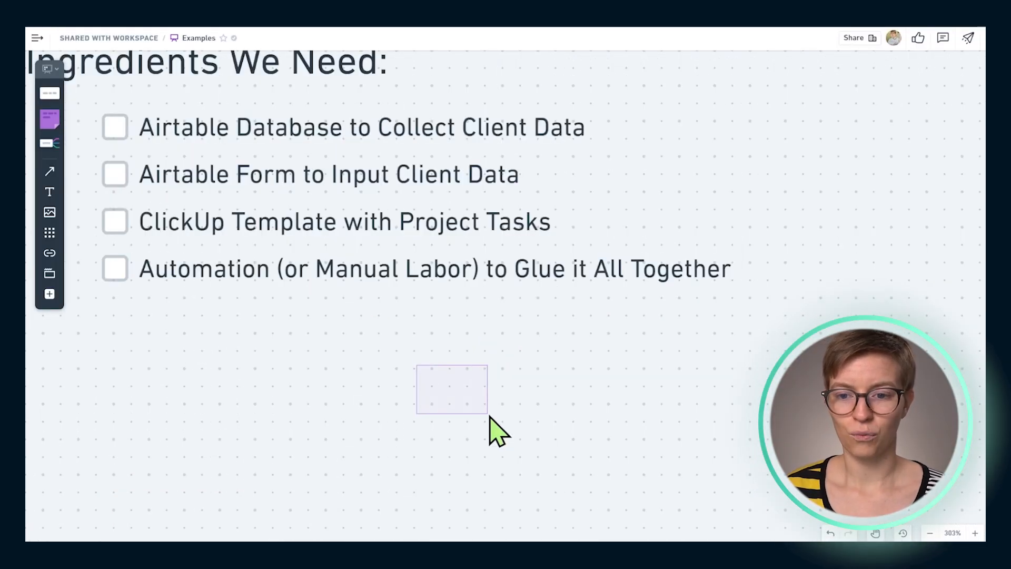
{"action": "left_click_drag", "start_coordinate": [453, 379], "coordinate": [542, 446]}
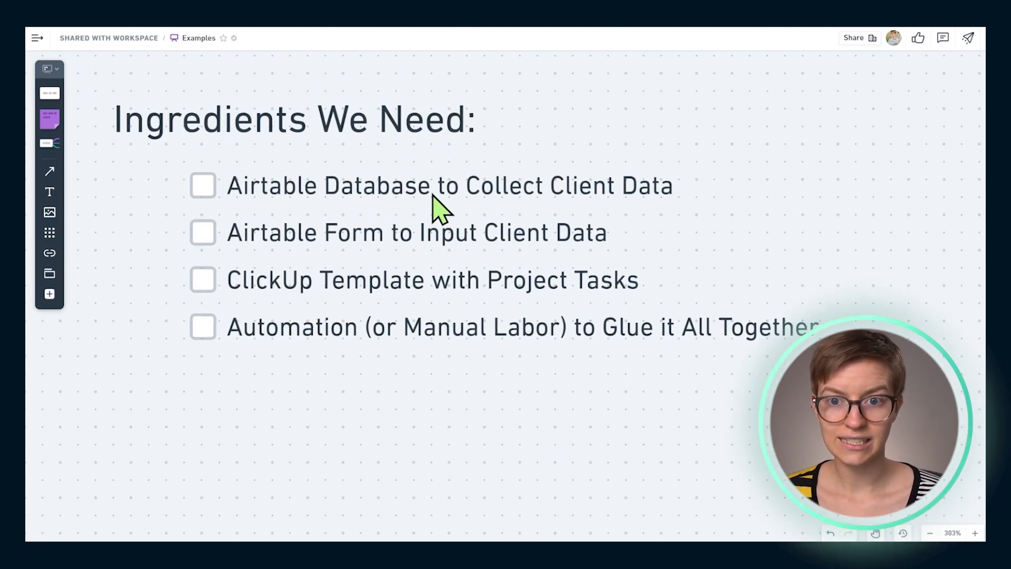
{"action": "left_click", "coordinate": [205, 194]}
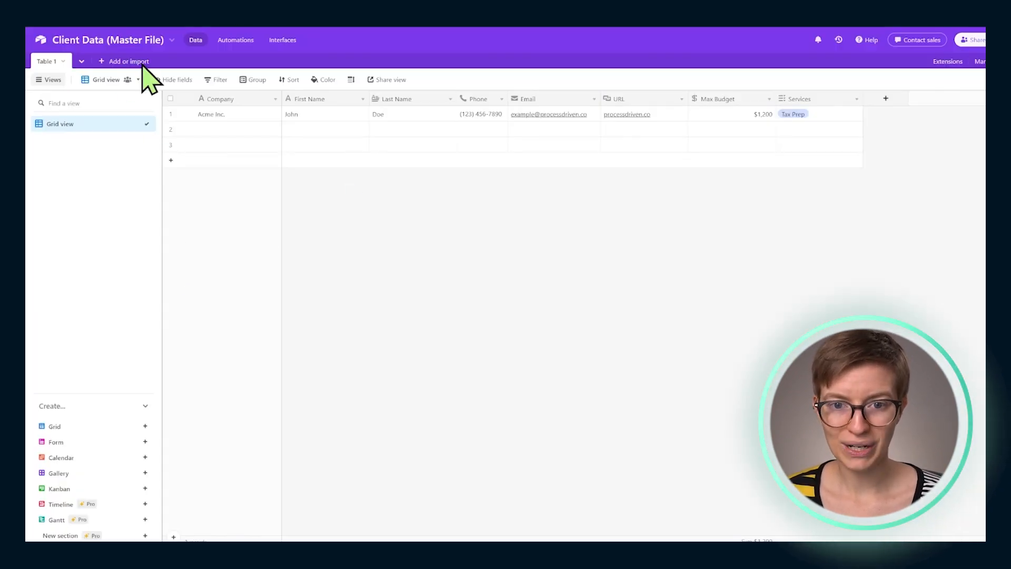
Switch to the Airtable base Client Data (Master File) and create a form view named "New Client Intake"
{"action": "left_click", "coordinate": [77, 42]}
{"action": "left_click", "coordinate": [392, 216]}
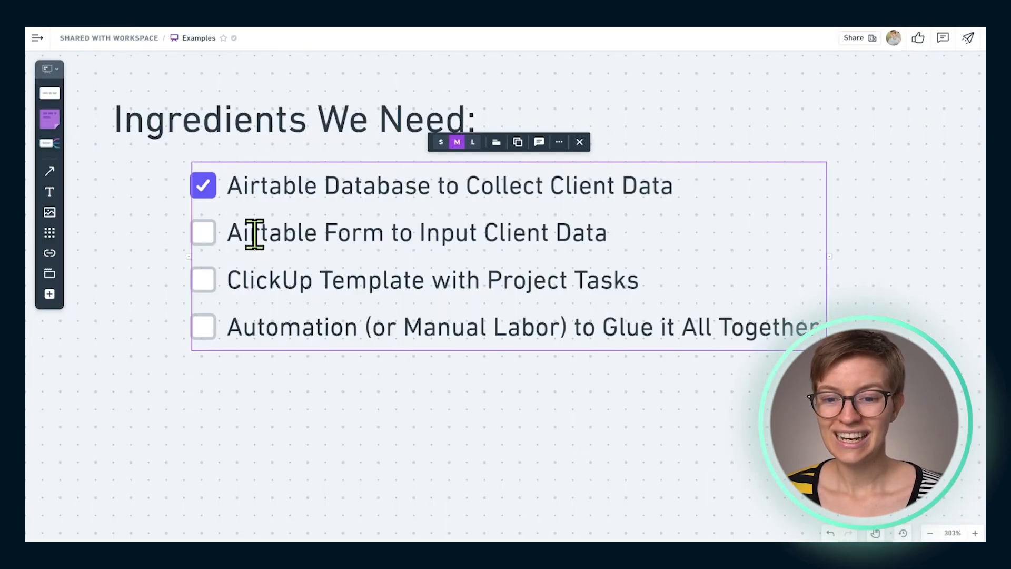
{"action": "left_click", "coordinate": [254, 236]}
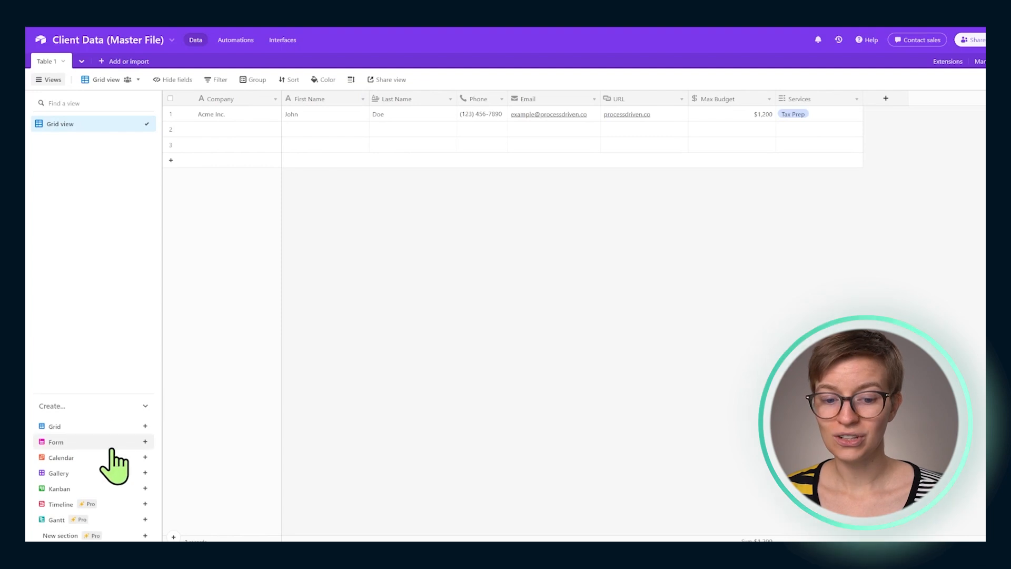
{"action": "left_click", "coordinate": [115, 447]}
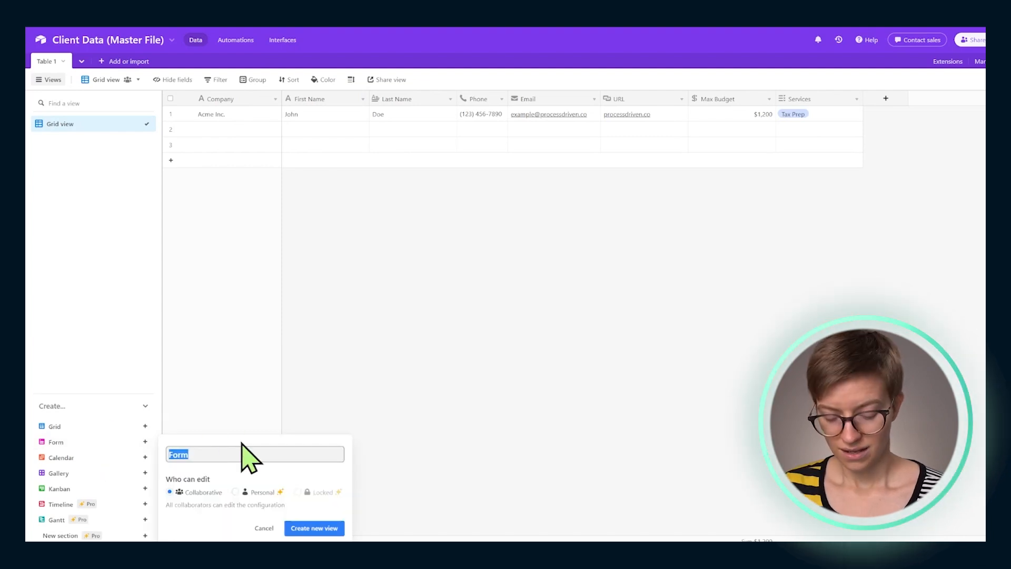
{"action": "type", "text": "New Client Intak"}
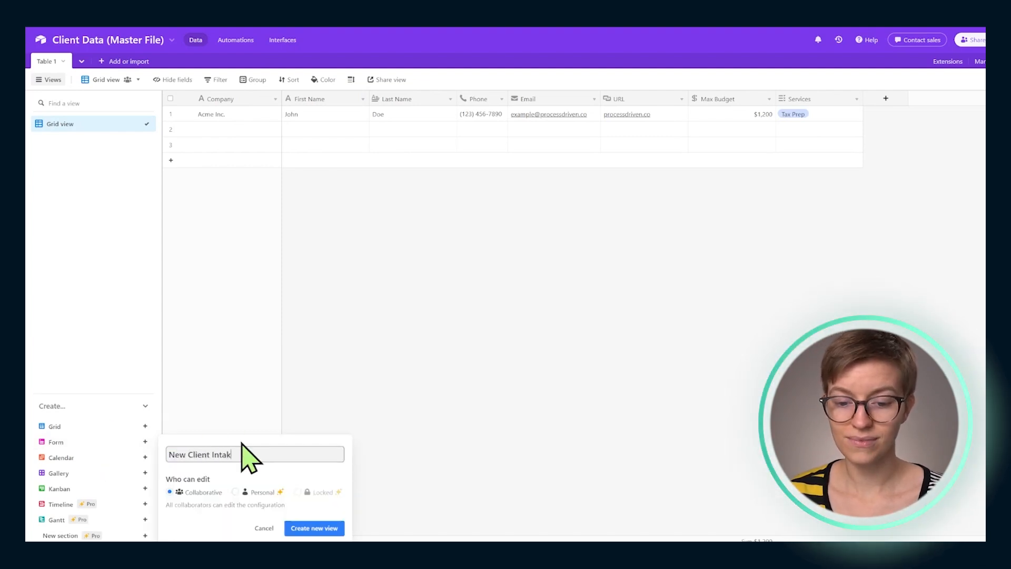
{"action": "type", "text": "e"}
{"action": "key", "text": "Return"}
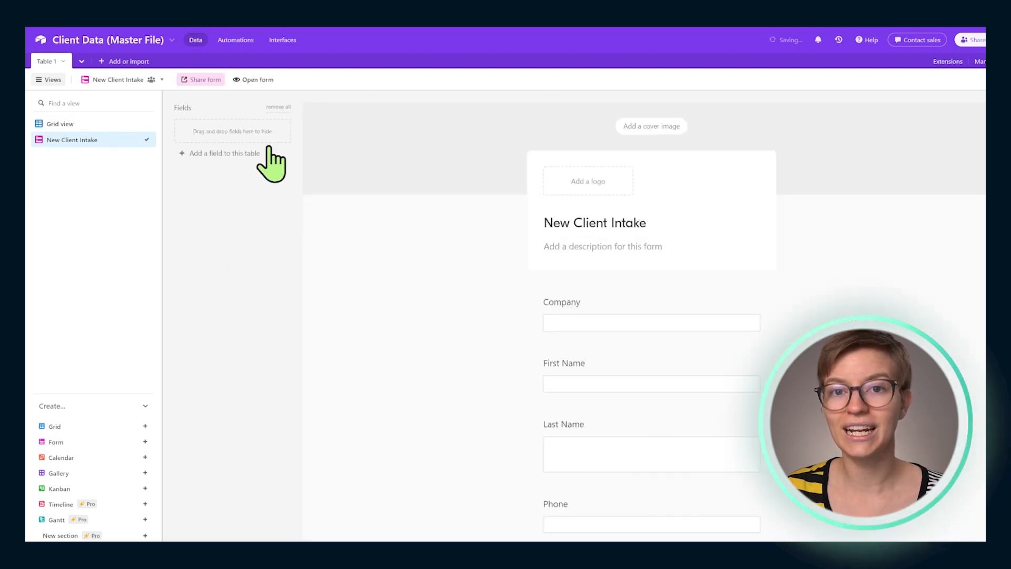
Review the fields of the New Client Intake form in the editor and in the opened live form
{"action": "scroll", "coordinate": [563, 251], "scroll_direction": "down", "scroll_amount": 5}
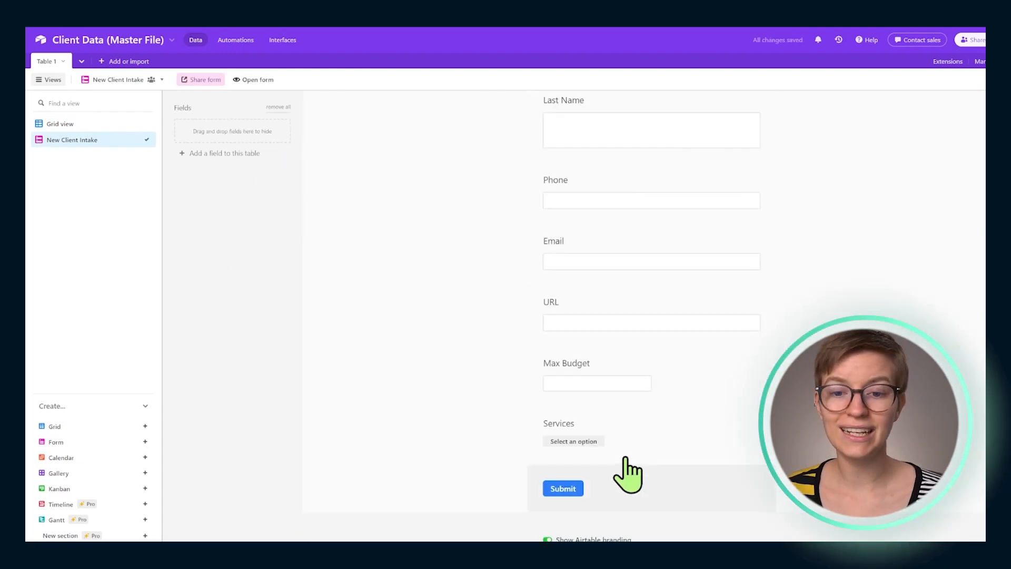
{"action": "scroll", "coordinate": [627, 499], "scroll_direction": "up", "scroll_amount": 3}
{"action": "scroll", "coordinate": [617, 461], "scroll_direction": "up", "scroll_amount": 3}
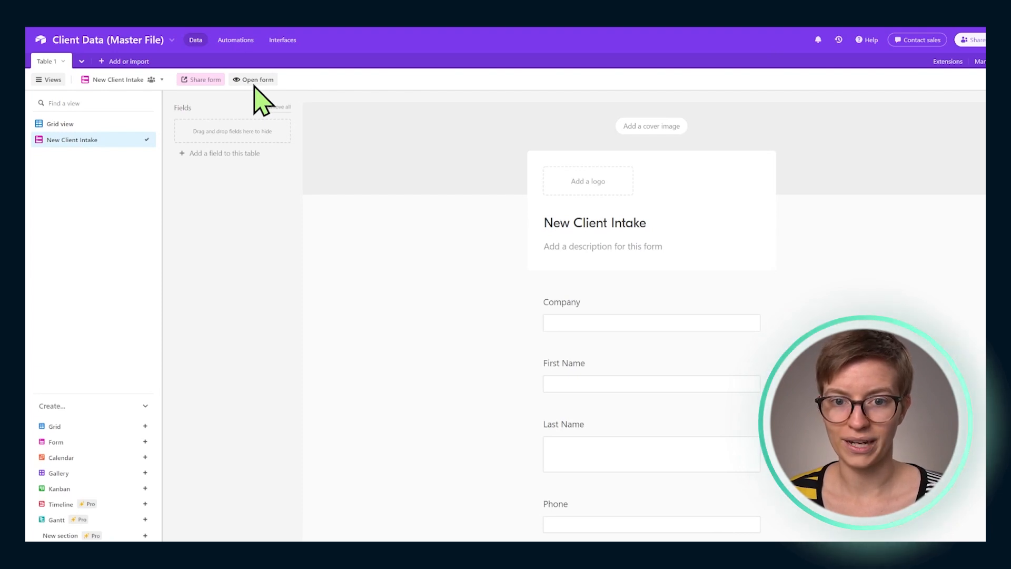
{"action": "left_click", "coordinate": [254, 82]}
{"action": "scroll", "coordinate": [471, 108], "scroll_direction": "down", "scroll_amount": 3}
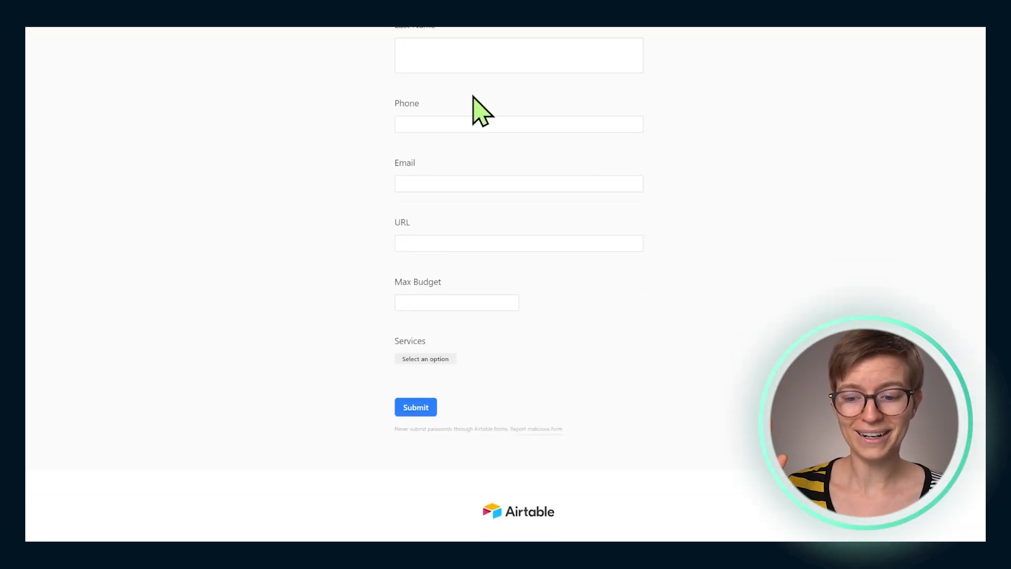
{"action": "scroll", "coordinate": [472, 106], "scroll_direction": "up", "scroll_amount": 4}
{"action": "scroll", "coordinate": [471, 112], "scroll_direction": "down", "scroll_amount": 4}
{"action": "scroll", "coordinate": [471, 111], "scroll_direction": "up", "scroll_amount": 4}
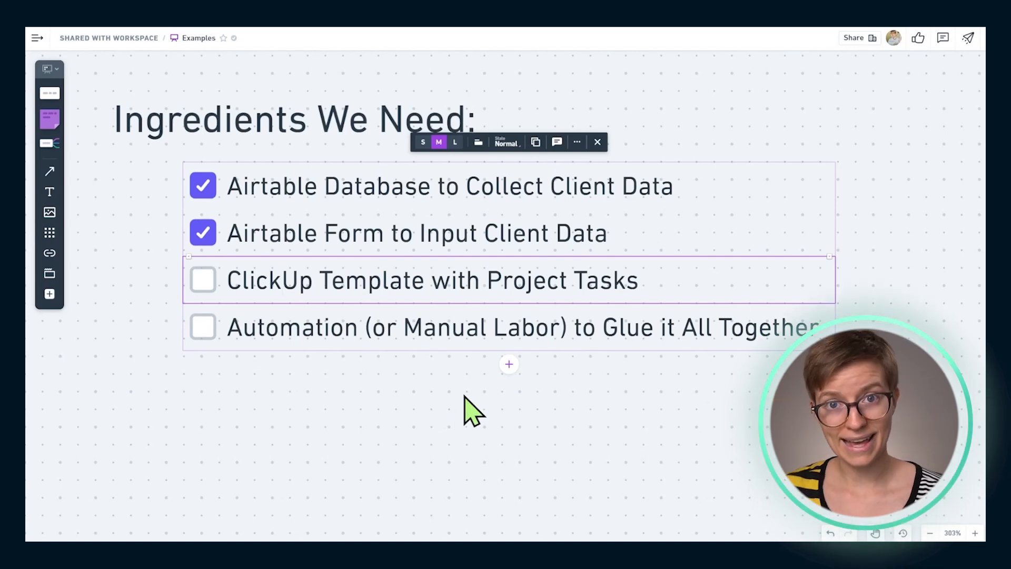
Return to the whiteboard's workflow diagram and view the "Project Tasks are Created in ClickUp" box
{"action": "left_click", "coordinate": [456, 386]}
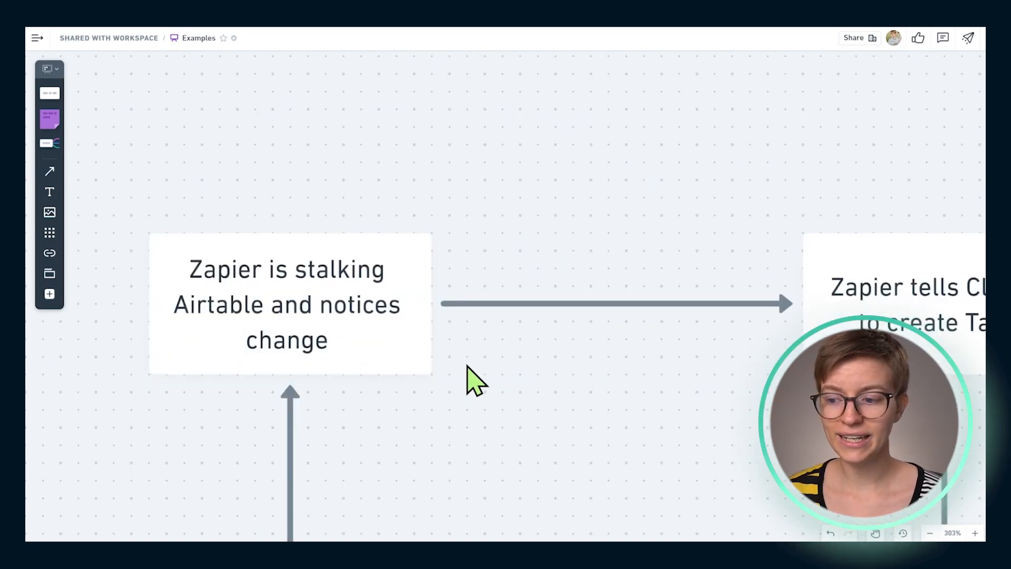
{"action": "scroll", "coordinate": [469, 360], "scroll_direction": "down", "scroll_amount": 5}
{"action": "left_click_drag", "start_coordinate": [633, 301], "coordinate": [99, 308]}
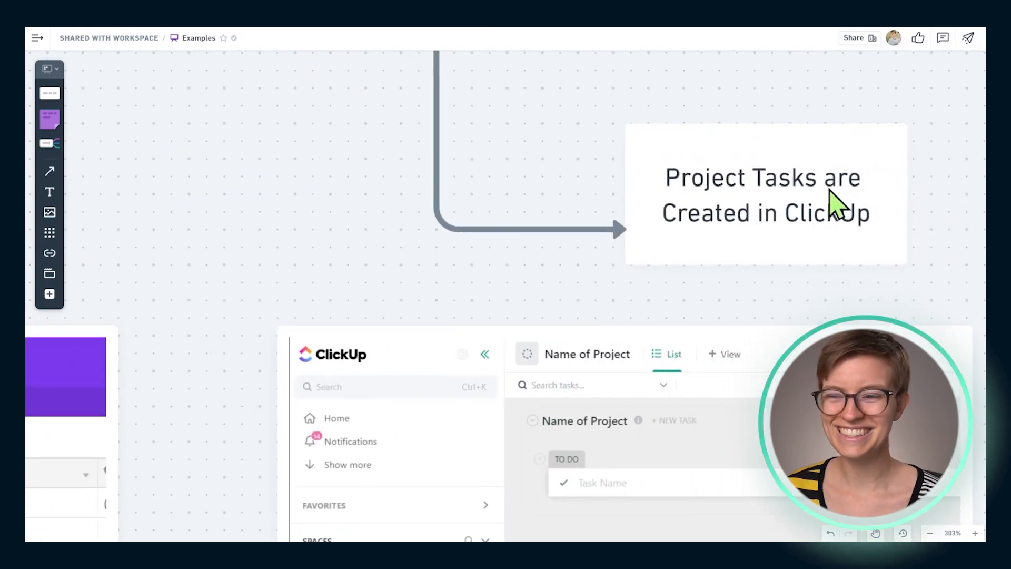
Switch to ClickUp and save the ClickUp Consultant Client [TEMPLATE] list as a new template named "ClickUp Consultant Client [ EXAMPLE ]"
{"action": "left_click", "coordinate": [824, 184]}
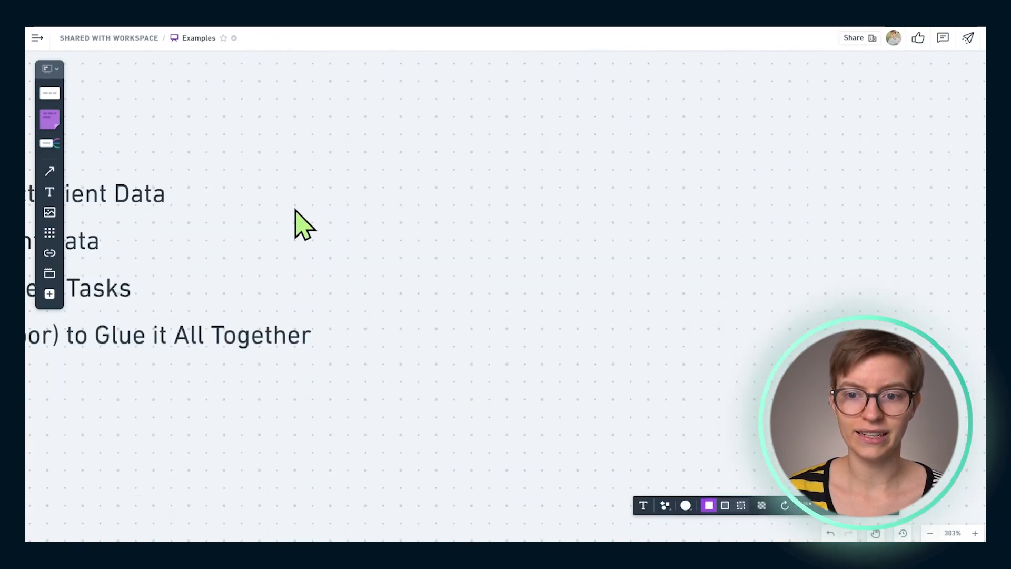
{"action": "left_click_drag", "start_coordinate": [289, 206], "coordinate": [832, 210]}
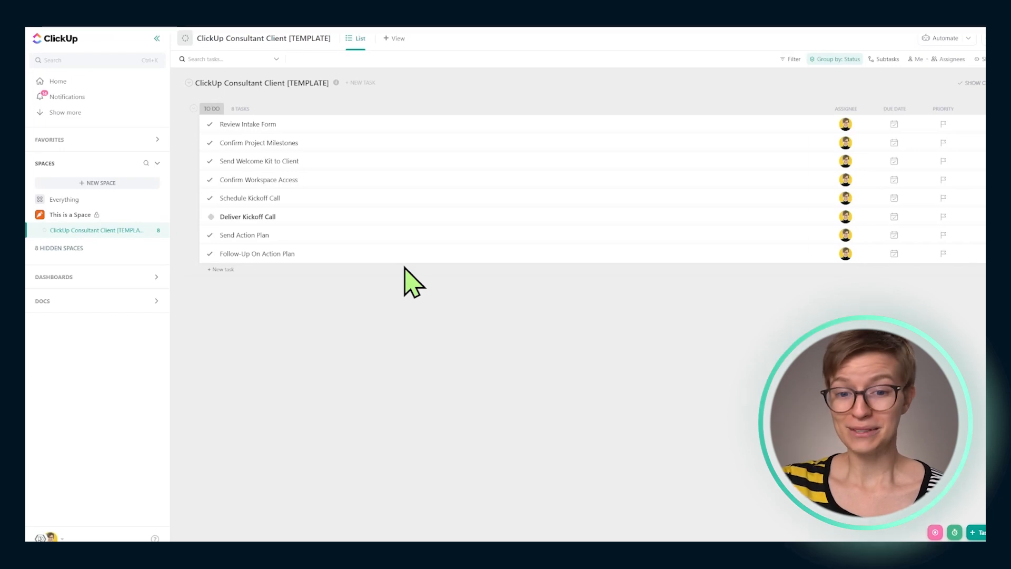
{"action": "left_click", "coordinate": [157, 232]}
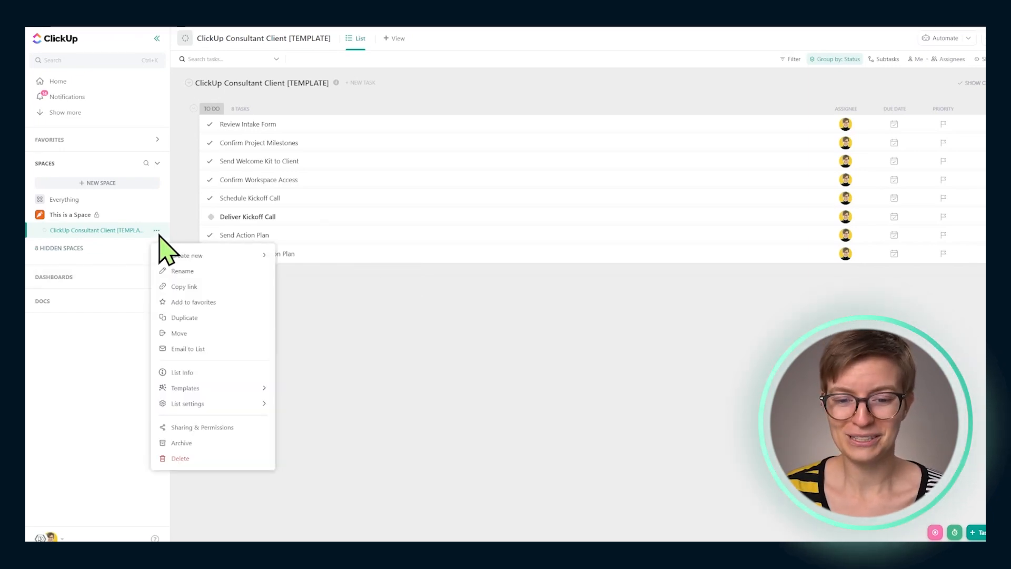
{"action": "mouse_move", "coordinate": [230, 390]}
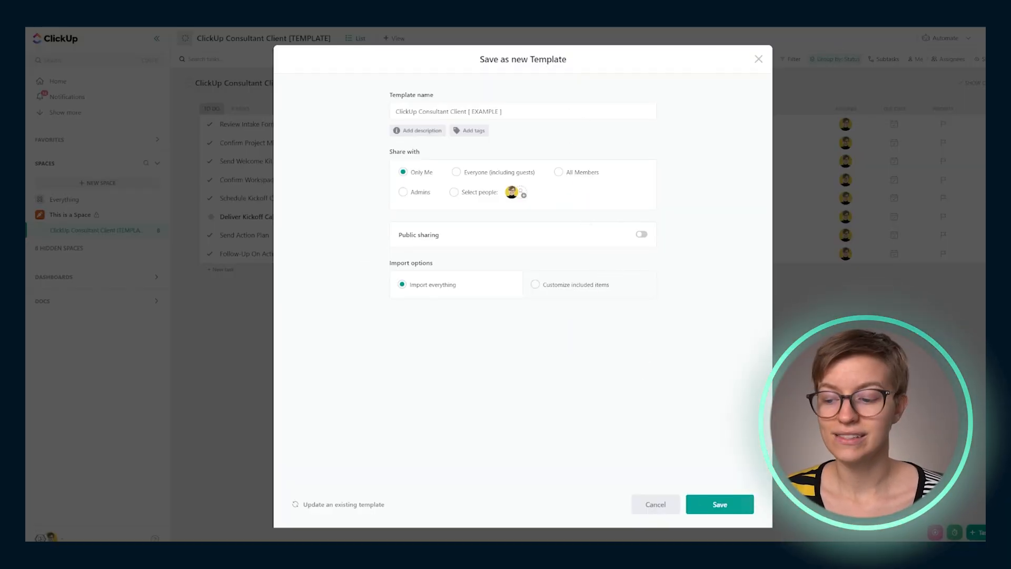
{"action": "left_click", "coordinate": [721, 506]}
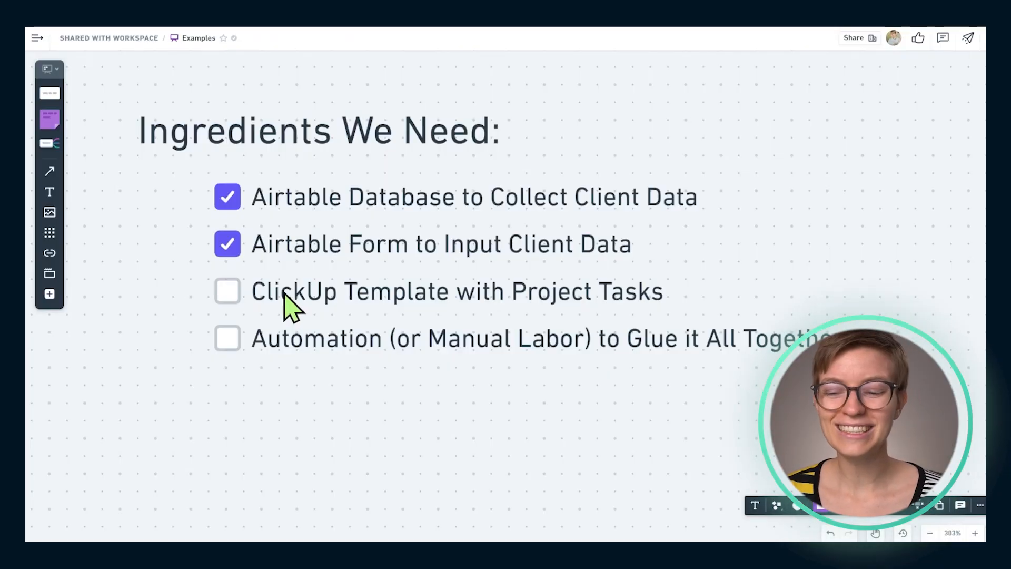
Check off "ClickUp Template with Project Tasks" in the whiteboard's "Ingredients We Need" checklist
{"action": "left_click", "coordinate": [233, 296]}
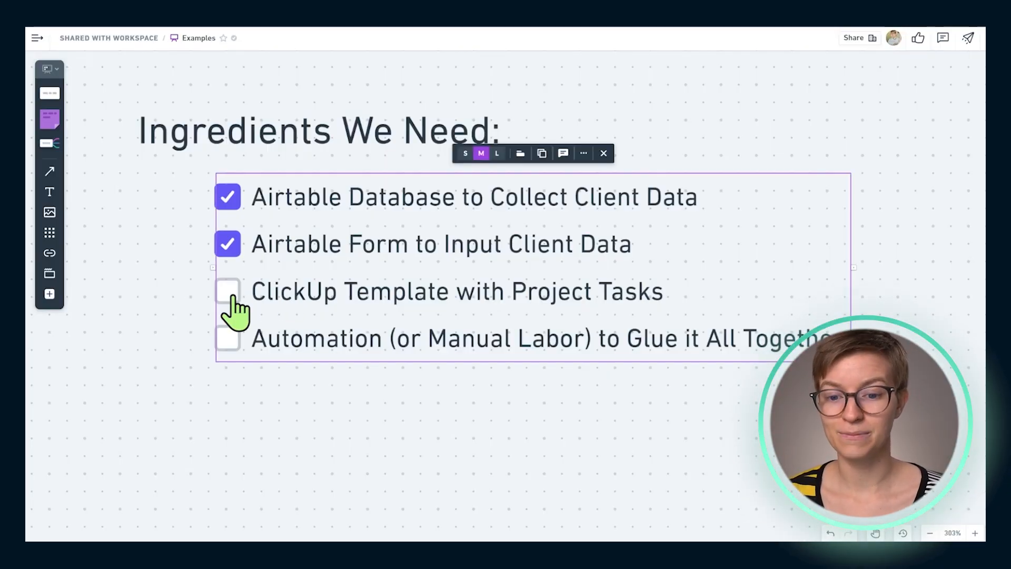
{"action": "left_click", "coordinate": [232, 297]}
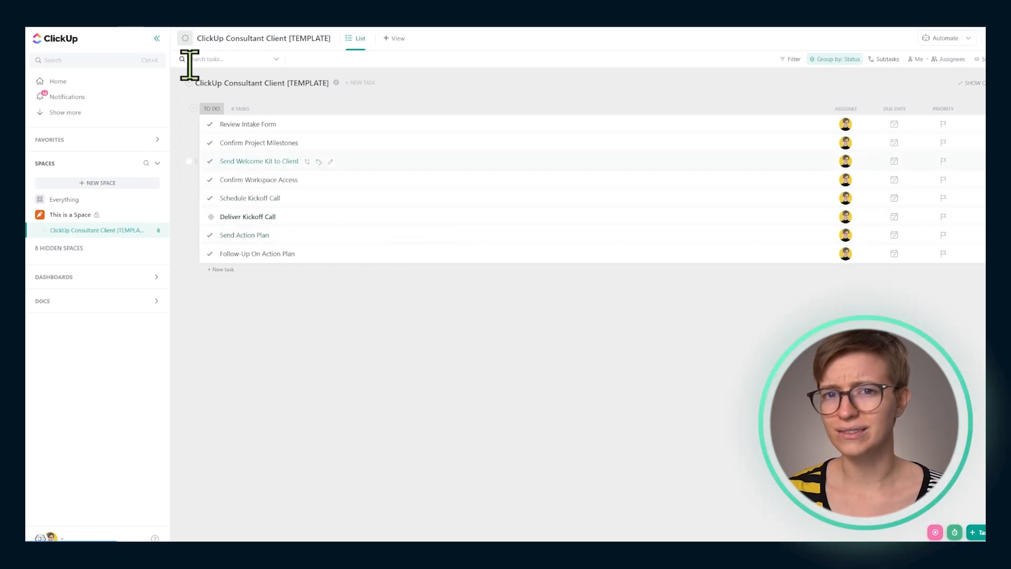
{"action": "left_click", "coordinate": [102, 31]}
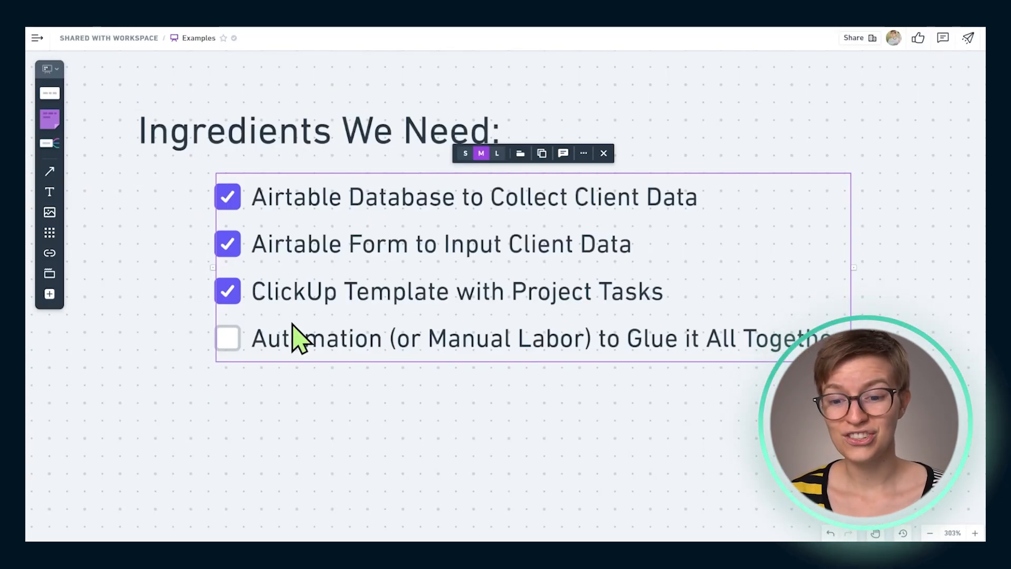
{"action": "double_click", "coordinate": [640, 339]}
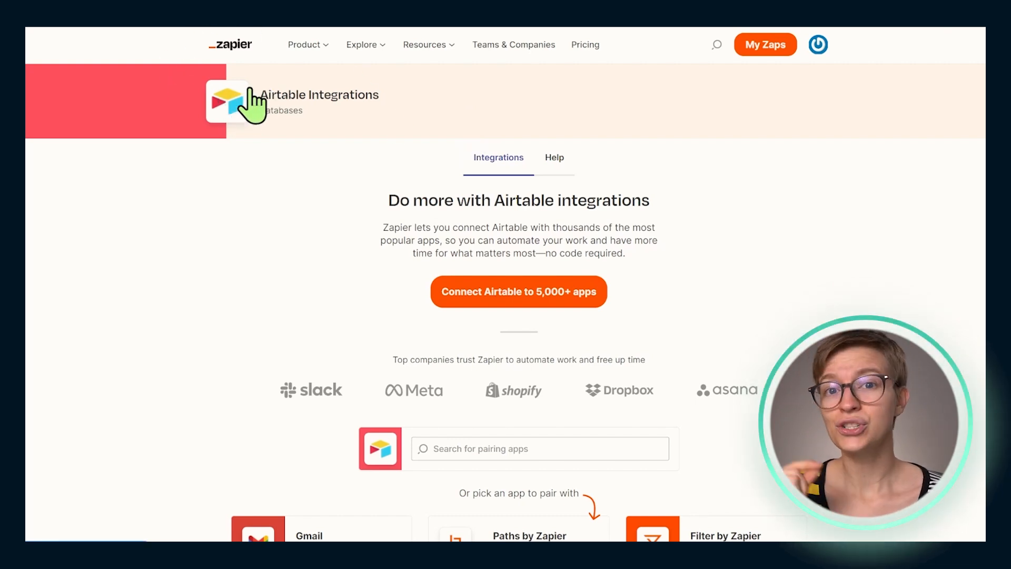
Examine Zapier's Airtable Integrations page, from the popular workflows down to the "Supported triggers and actions" section
{"action": "scroll", "coordinate": [334, 169], "scroll_direction": "down", "scroll_amount": 5}
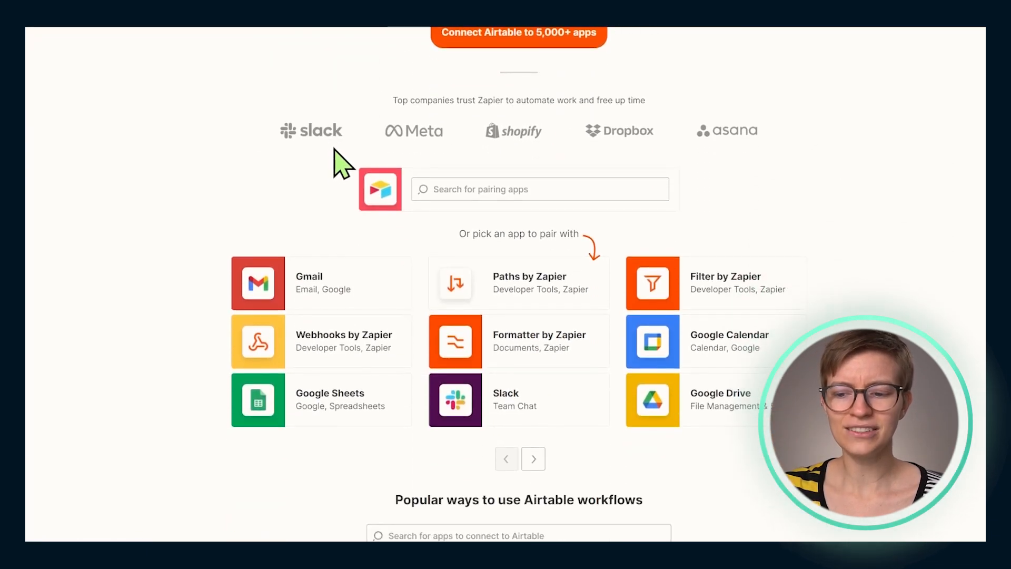
{"action": "scroll", "coordinate": [427, 211], "scroll_direction": "down", "scroll_amount": 6}
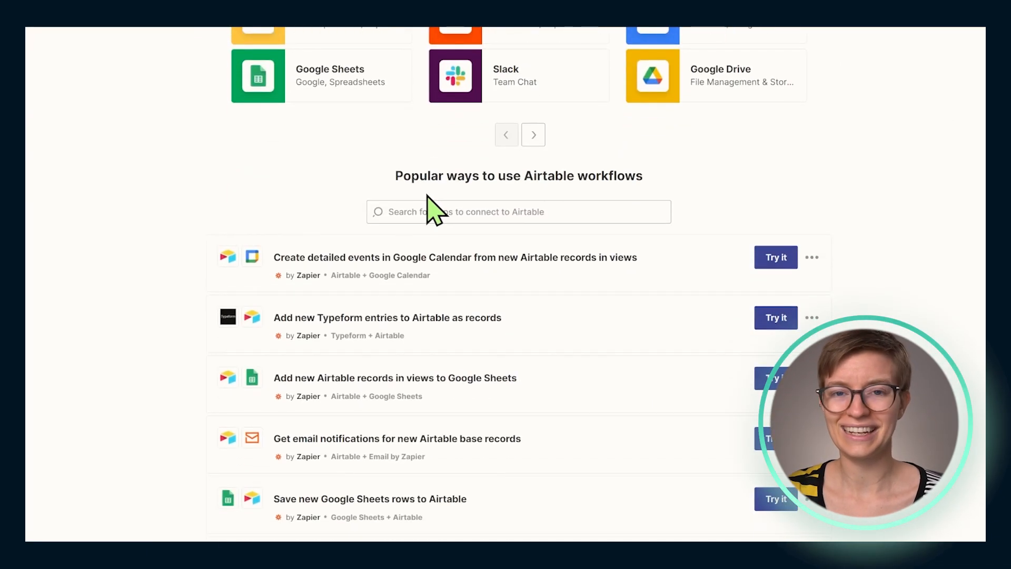
{"action": "scroll", "coordinate": [427, 196], "scroll_direction": "down", "scroll_amount": 4}
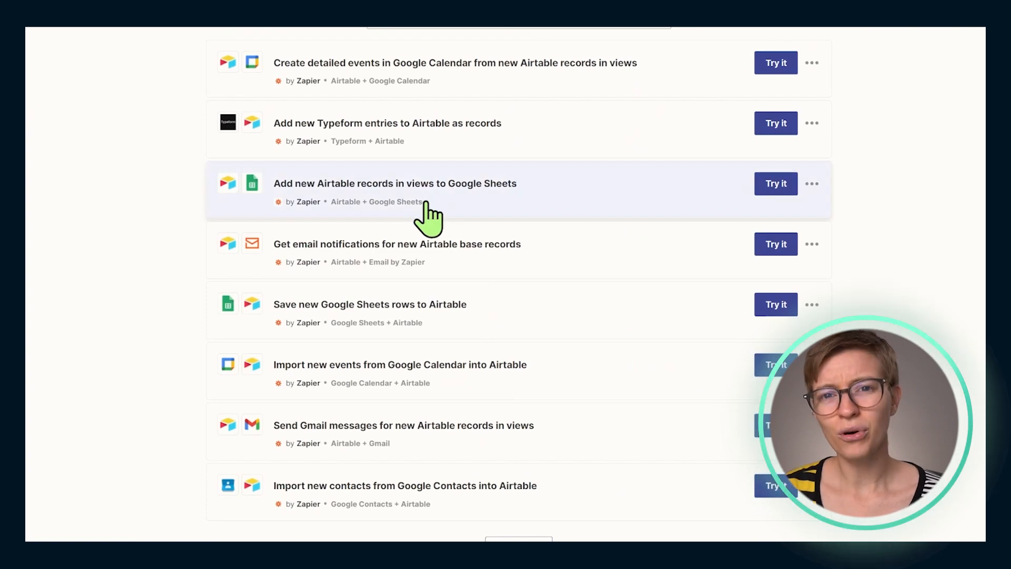
{"action": "scroll", "coordinate": [424, 211], "scroll_direction": "down", "scroll_amount": 6}
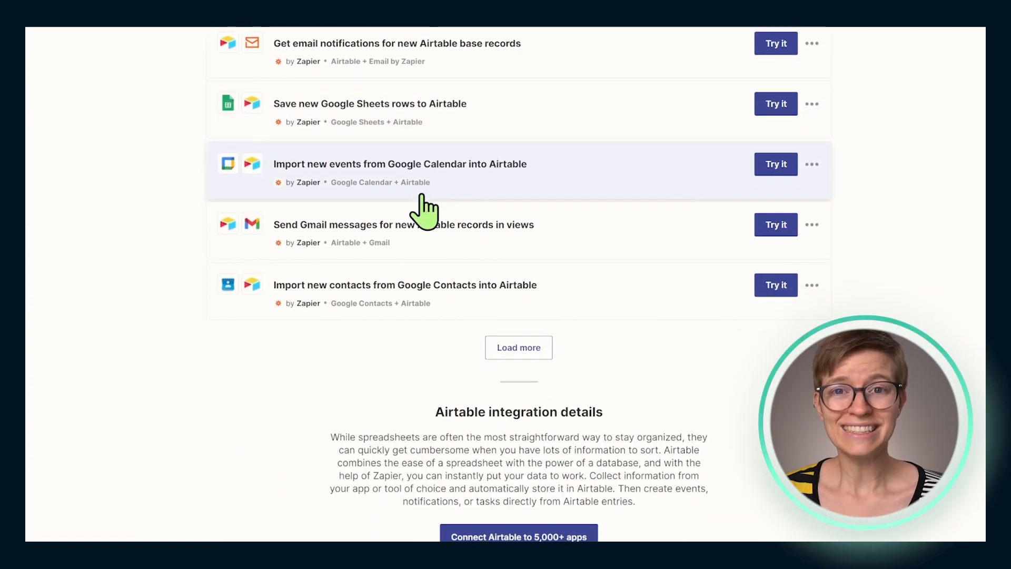
{"action": "scroll", "coordinate": [424, 210], "scroll_direction": "down", "scroll_amount": 6}
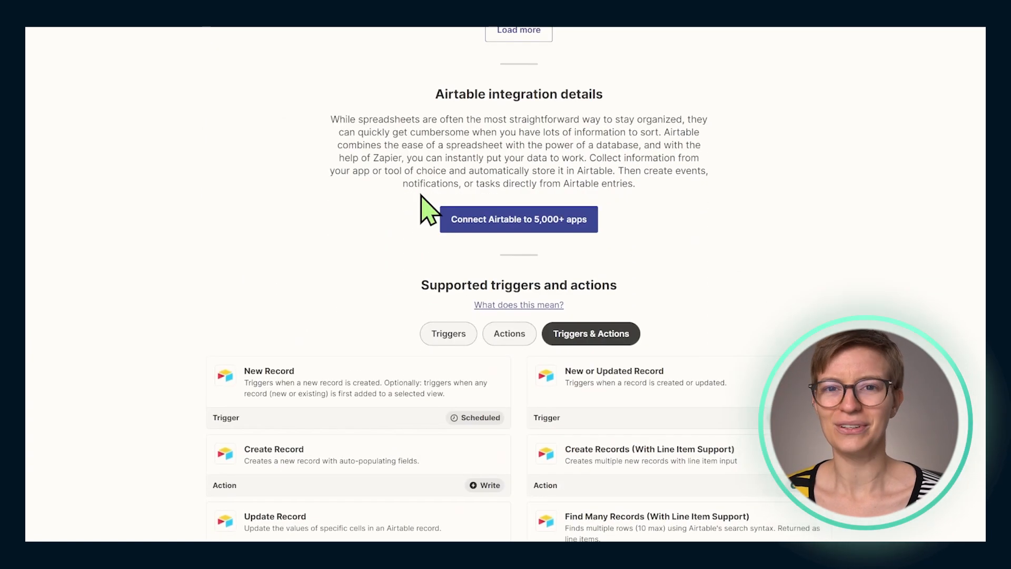
{"action": "scroll", "coordinate": [422, 195], "scroll_direction": "down", "scroll_amount": 2}
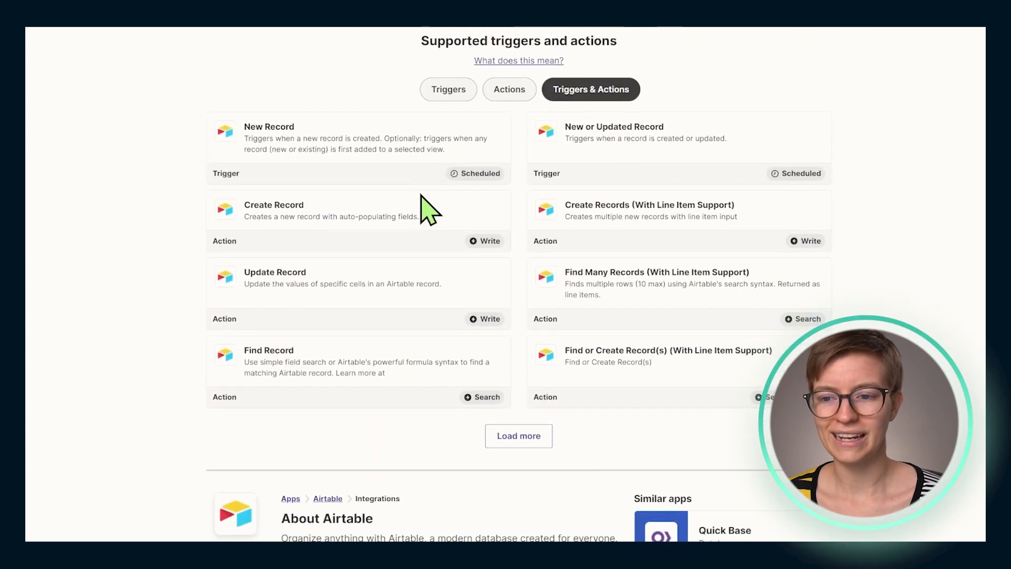
{"action": "scroll", "coordinate": [490, 163], "scroll_direction": "up", "scroll_amount": 1}
{"action": "left_click_drag", "start_coordinate": [422, 91], "coordinate": [613, 90]}
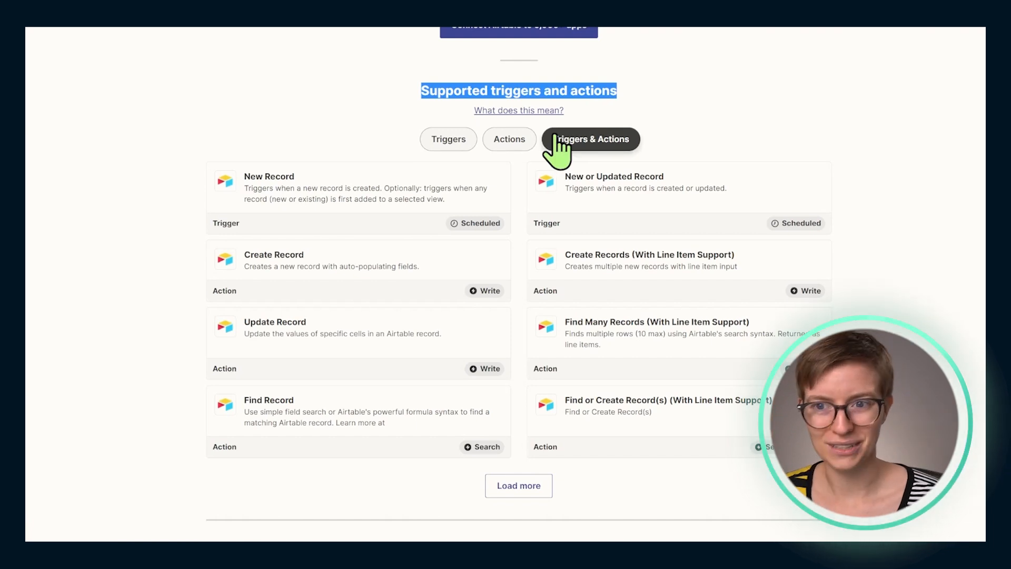
Compare Airtable's supported triggers with its supported actions by filtering the list to each type
{"action": "left_click", "coordinate": [382, 124]}
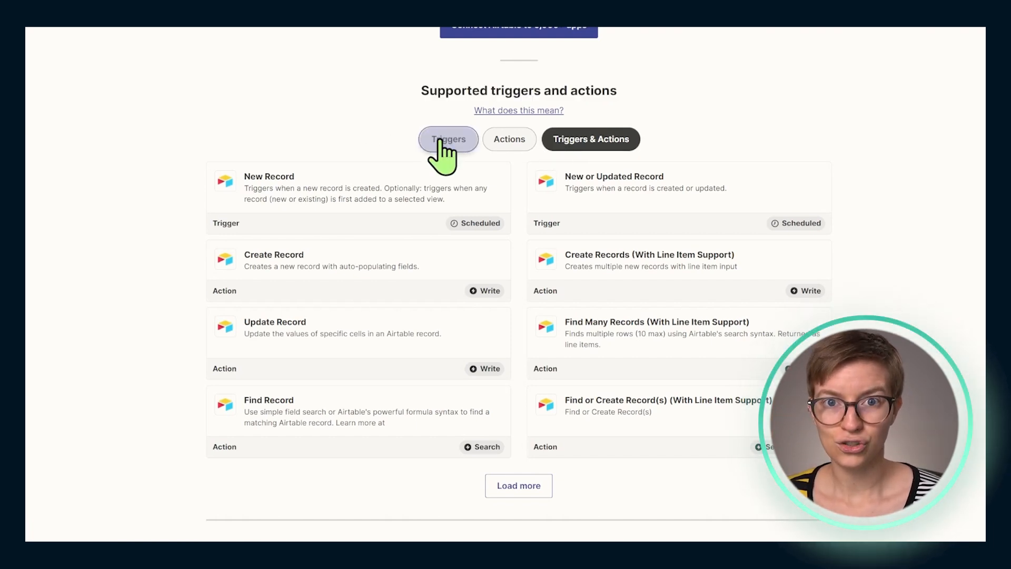
{"action": "left_click", "coordinate": [443, 140]}
{"action": "left_click", "coordinate": [506, 141]}
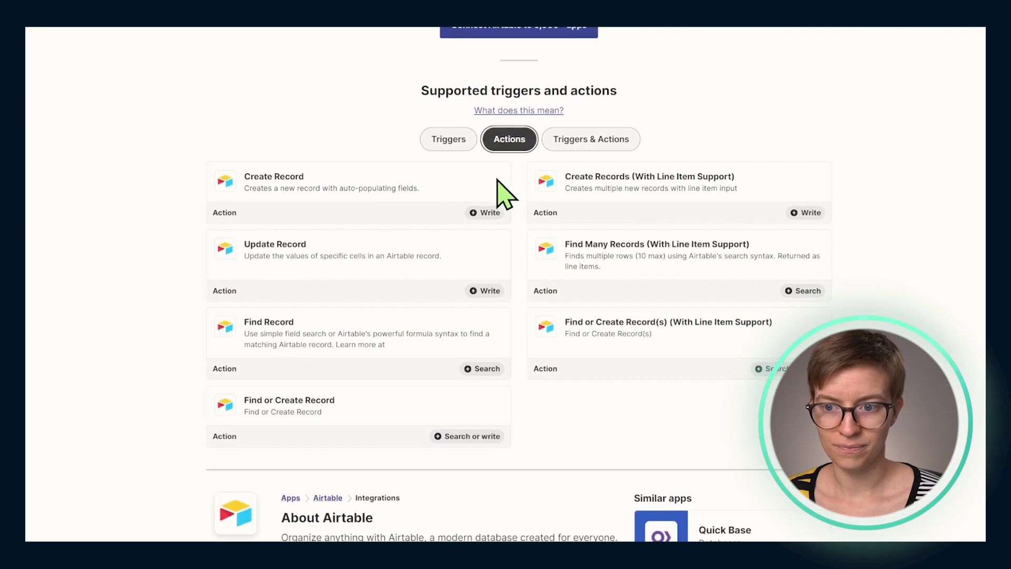
{"action": "left_click", "coordinate": [444, 150]}
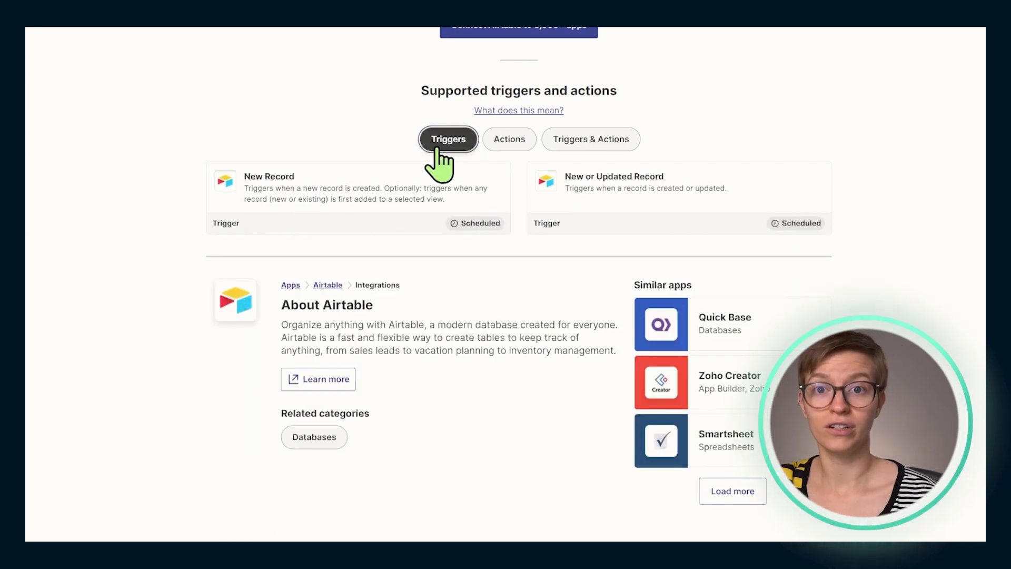
{"action": "left_click", "coordinate": [497, 150]}
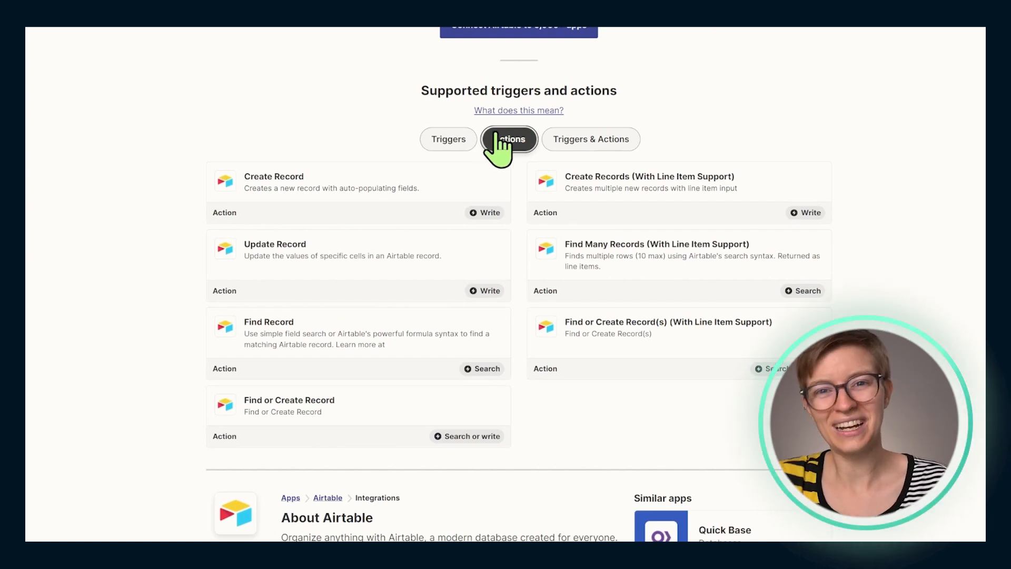
{"action": "left_click", "coordinate": [436, 141]}
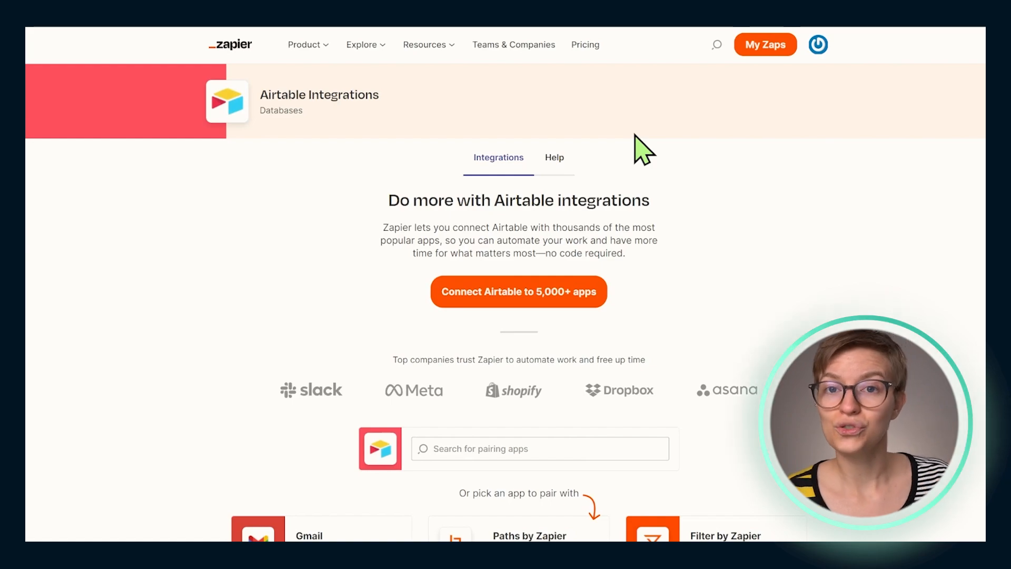
{"action": "scroll", "coordinate": [643, 150], "scroll_direction": "down", "scroll_amount": 5}
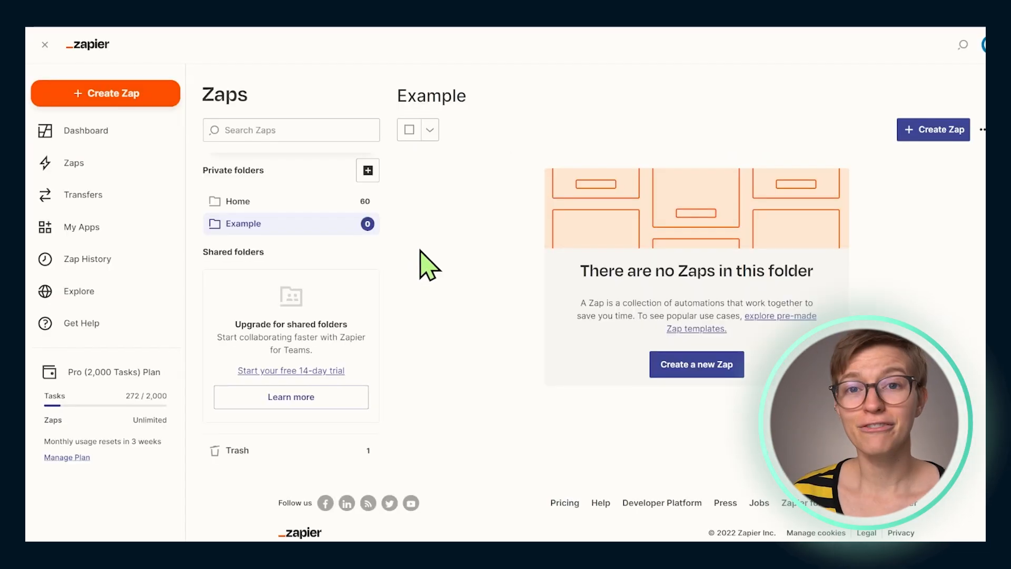
Create a new Zap in the Example folder with Airtable as the trigger app and New Record as the event
{"action": "left_click", "coordinate": [694, 363]}
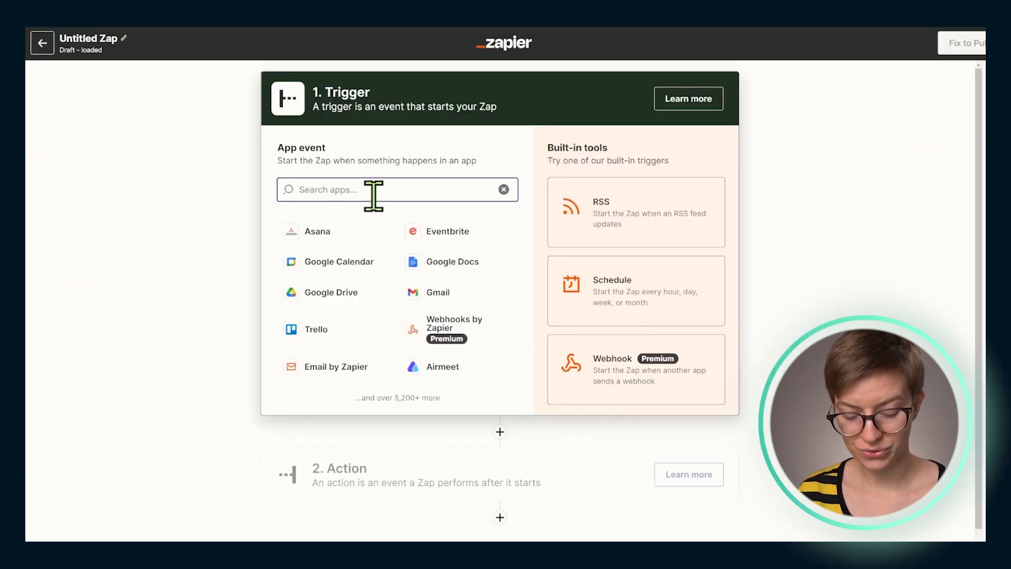
{"action": "type", "text": "air"}
{"action": "left_click", "coordinate": [311, 231]}
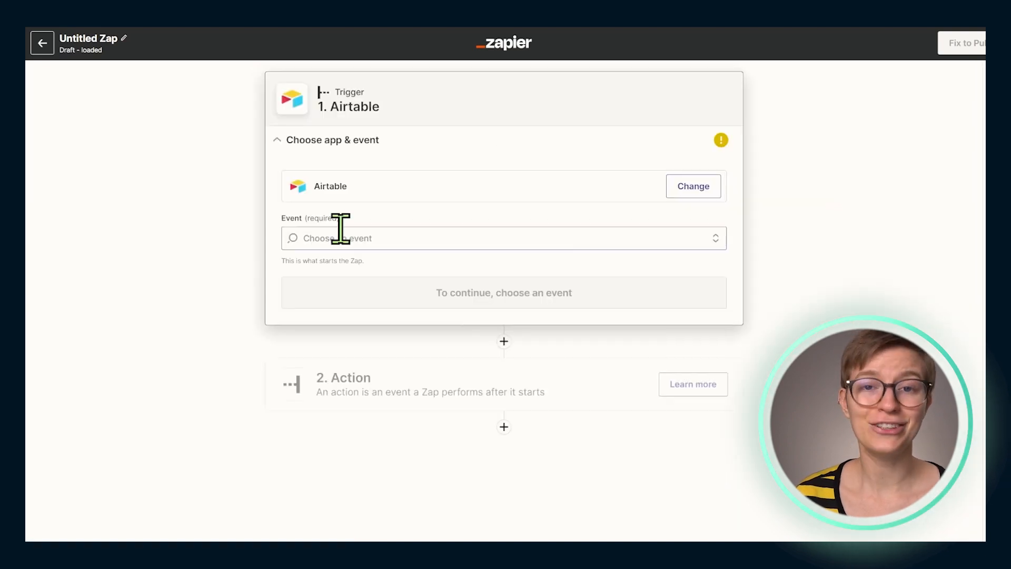
{"action": "left_click", "coordinate": [326, 234]}
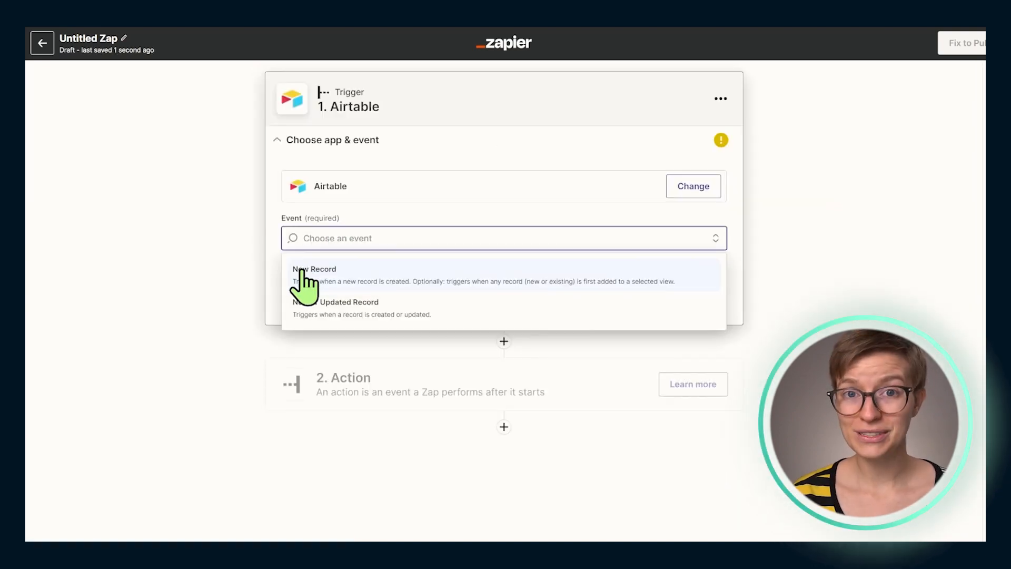
{"action": "left_click", "coordinate": [340, 280]}
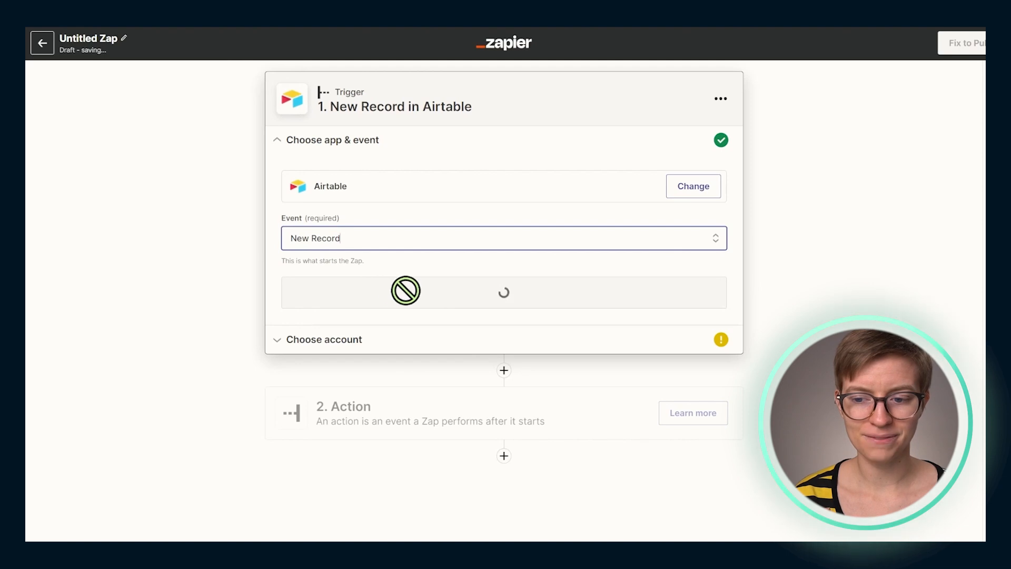
{"action": "left_click", "coordinate": [472, 300]}
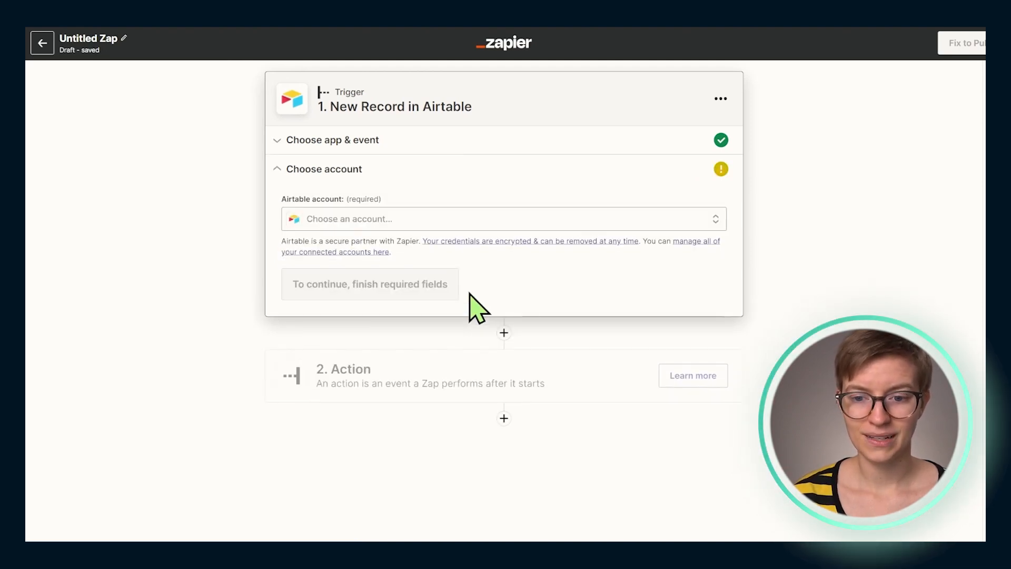
Open the authorization form for connecting a new Airtable account to the Zap's trigger
{"action": "left_click", "coordinate": [413, 221]}
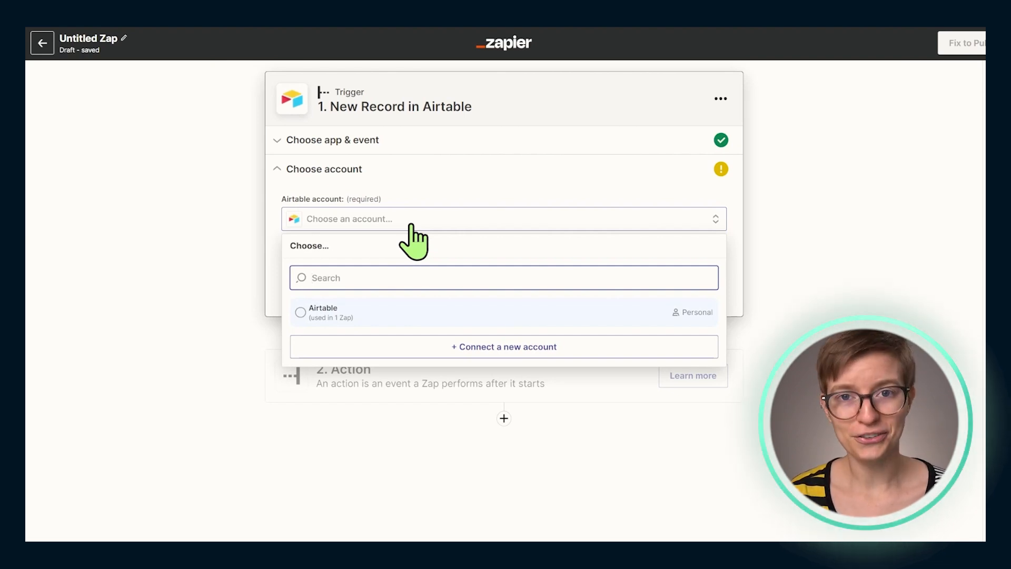
{"action": "left_click", "coordinate": [412, 225]}
{"action": "left_click", "coordinate": [429, 223]}
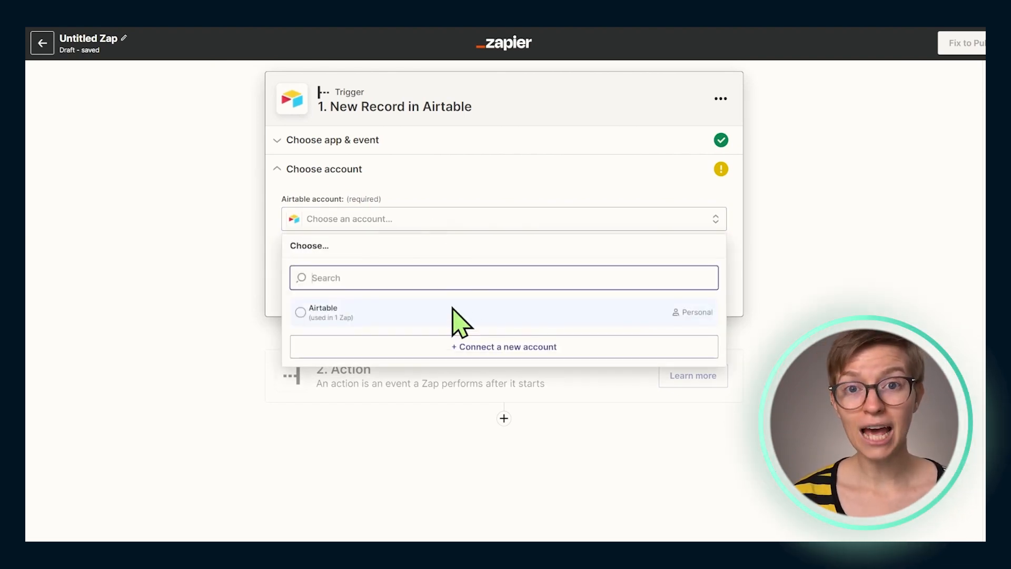
{"action": "left_click", "coordinate": [503, 358]}
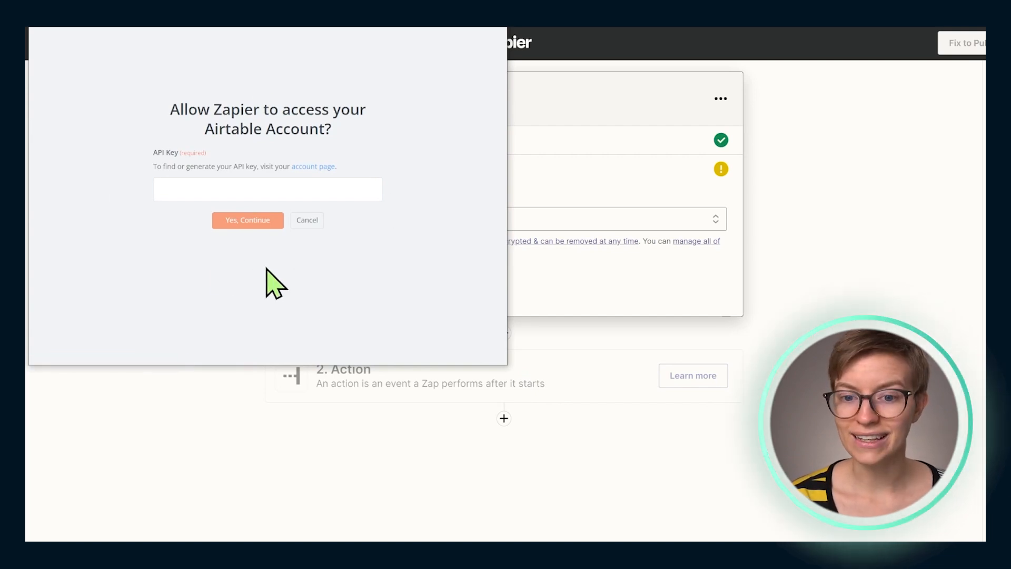
{"action": "left_click", "coordinate": [855, 263]}
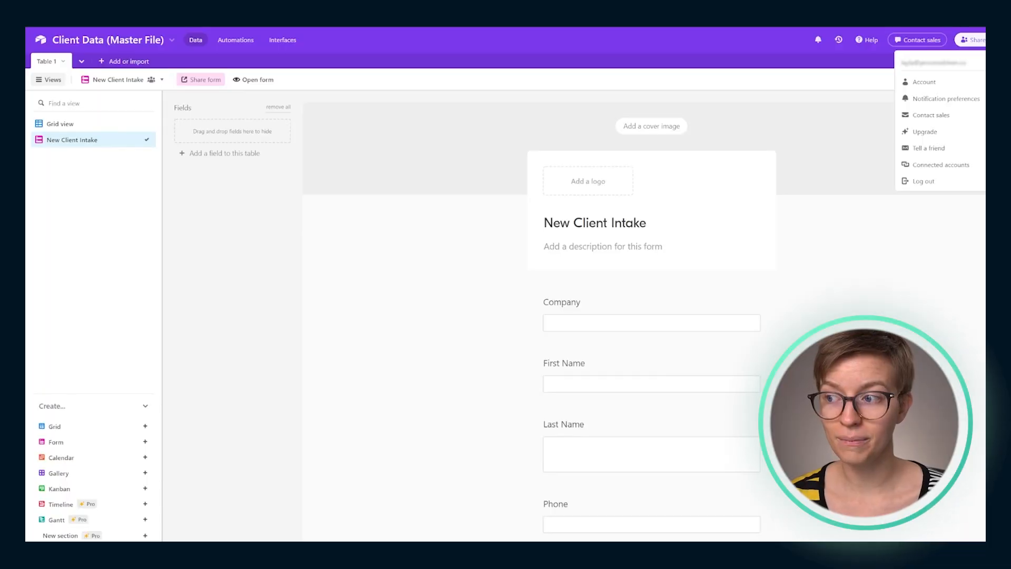
{"action": "left_click", "coordinate": [926, 83]}
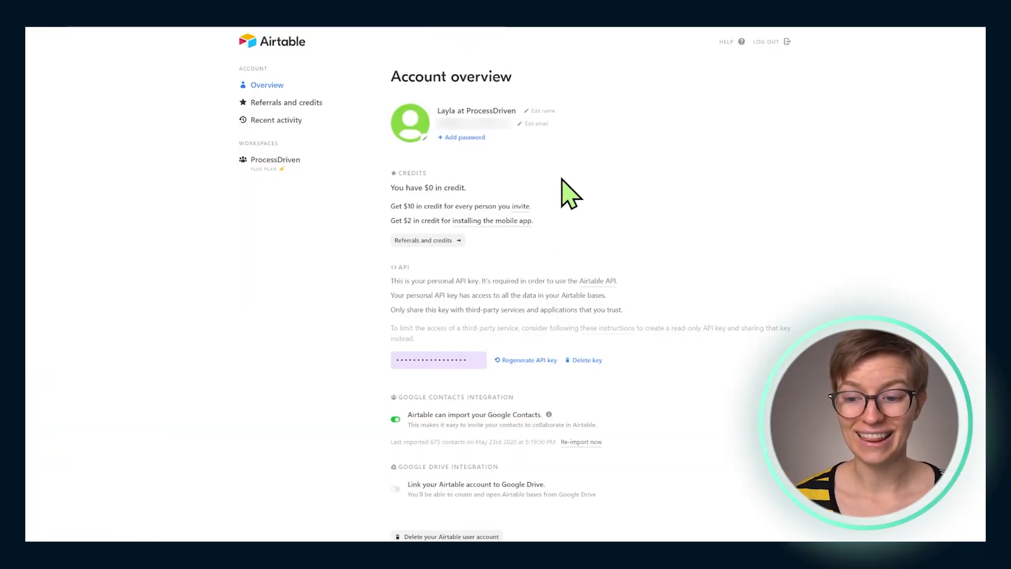
{"action": "mouse_move", "coordinate": [358, 281]}
{"action": "left_mouse_down"}
{"action": "mouse_move", "coordinate": [430, 271]}
{"action": "mouse_move", "coordinate": [655, 318]}
{"action": "mouse_move", "coordinate": [334, 289]}
{"action": "mouse_move", "coordinate": [395, 279]}
{"action": "mouse_move", "coordinate": [377, 288]}
{"action": "left_mouse_up"}
{"action": "double_click", "coordinate": [404, 267]}
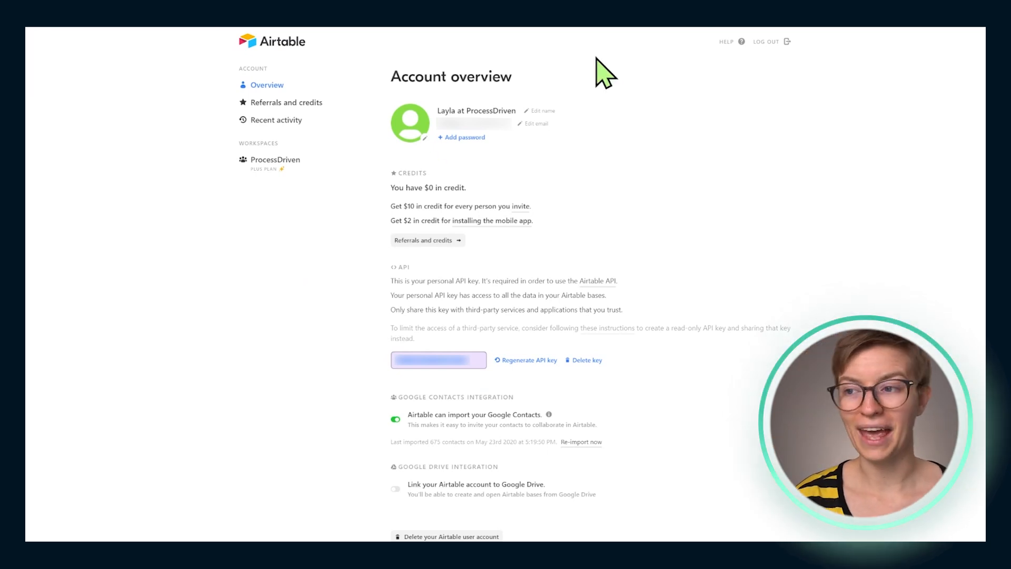
{"action": "left_click", "coordinate": [806, 21]}
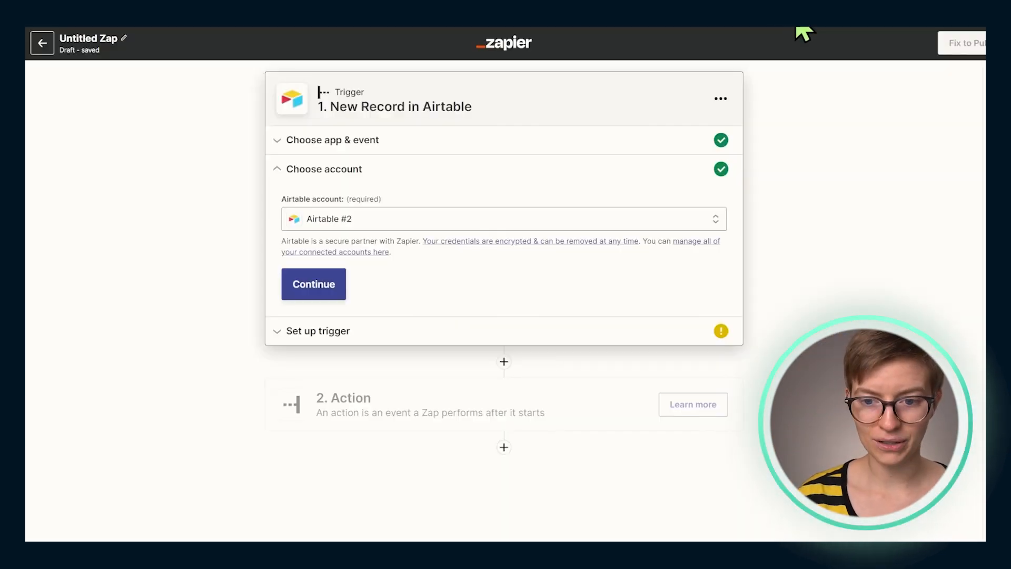
{"action": "left_click", "coordinate": [317, 222]}
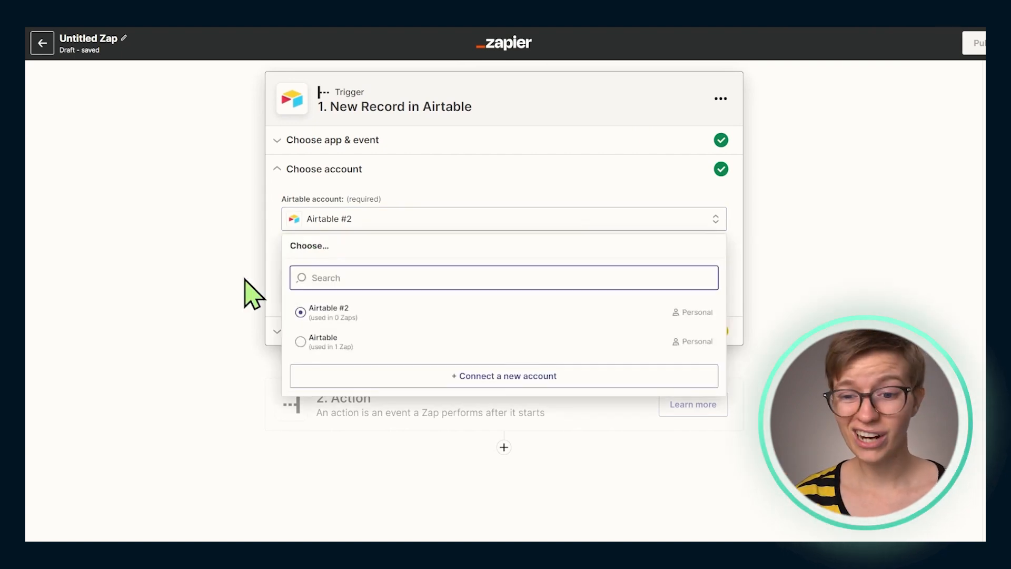
Use the Airtable #2 account for the trigger and set it to the Client Data (Master File) base, Table 1 and Grid view
{"action": "left_click", "coordinate": [353, 318]}
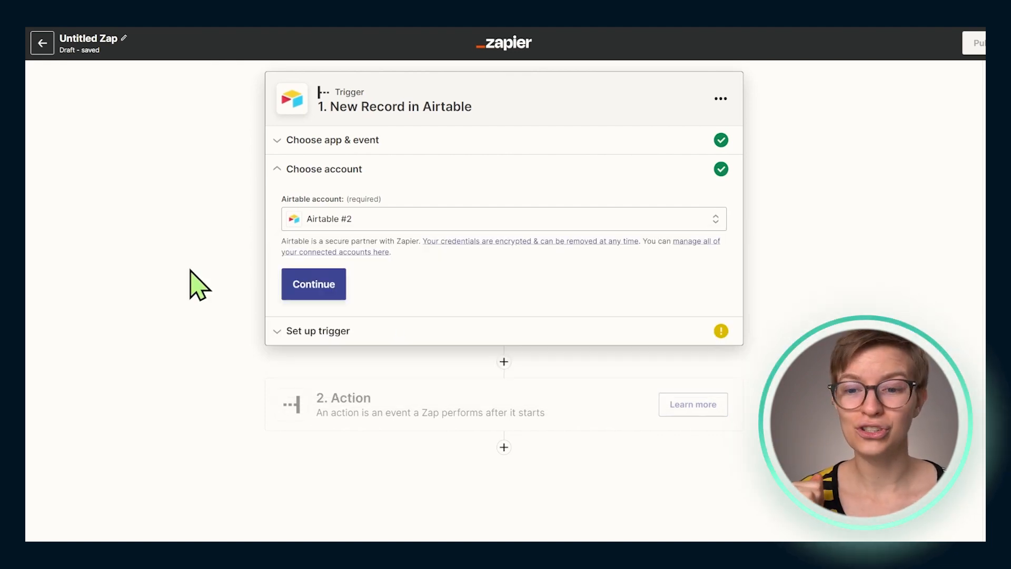
{"action": "left_click", "coordinate": [296, 289]}
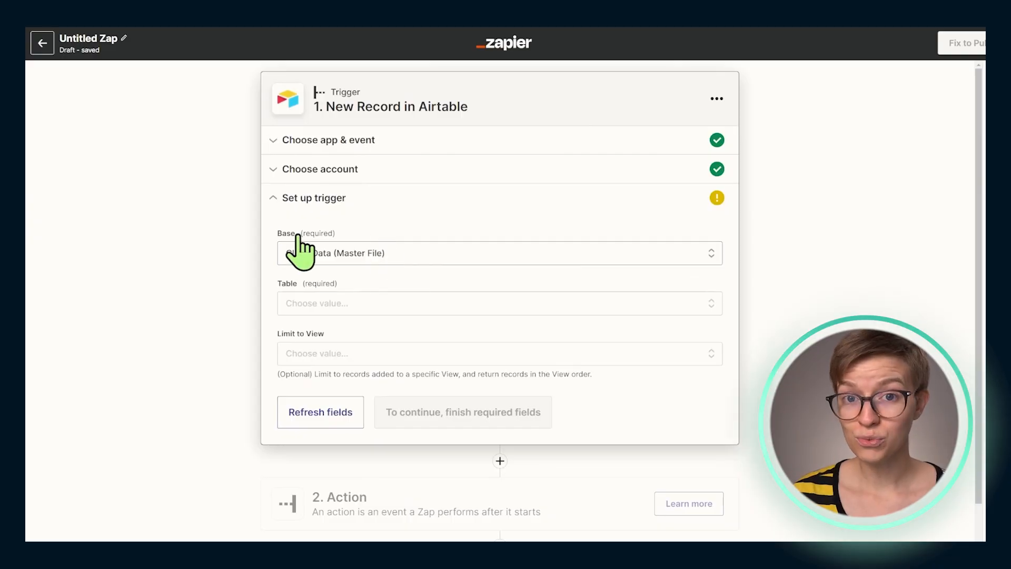
{"action": "left_click_drag", "start_coordinate": [274, 231], "coordinate": [349, 232]}
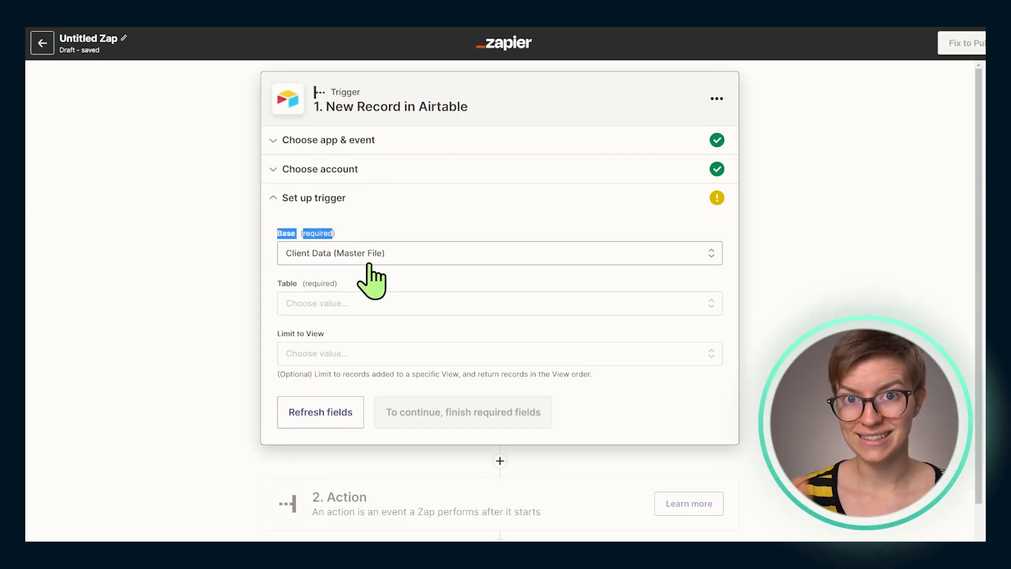
{"action": "left_click", "coordinate": [368, 302]}
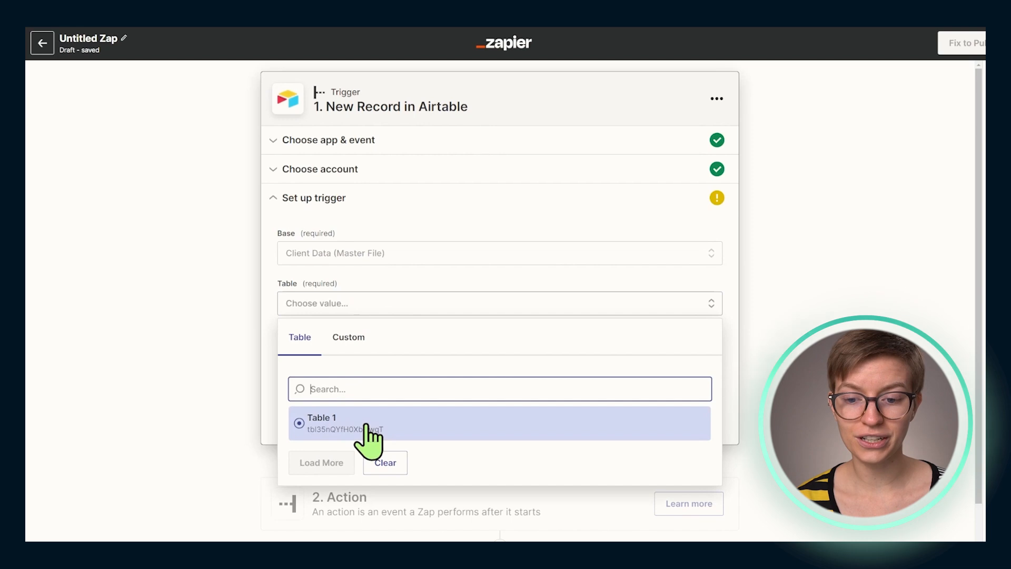
{"action": "left_click", "coordinate": [361, 424]}
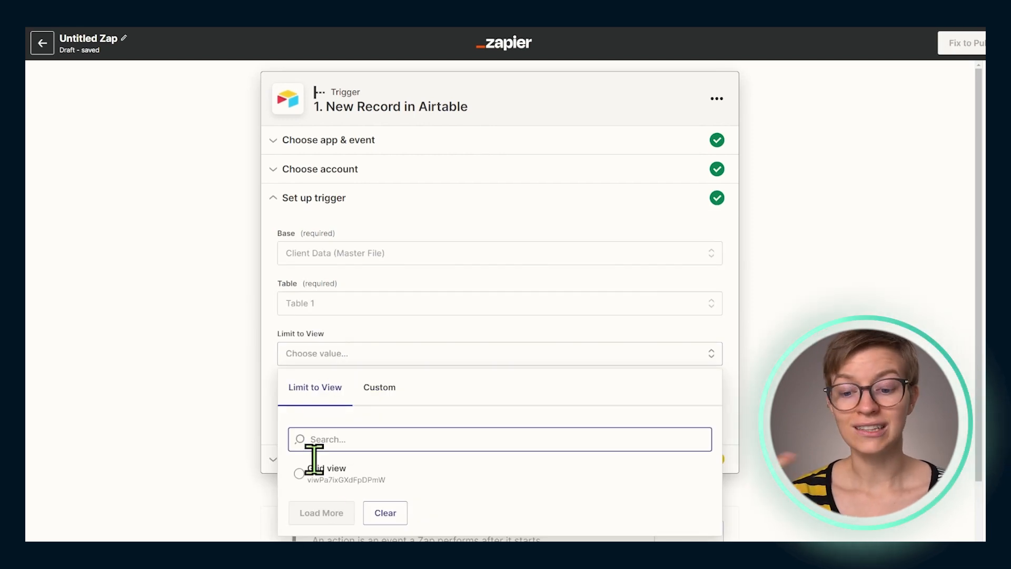
{"action": "left_click", "coordinate": [323, 474]}
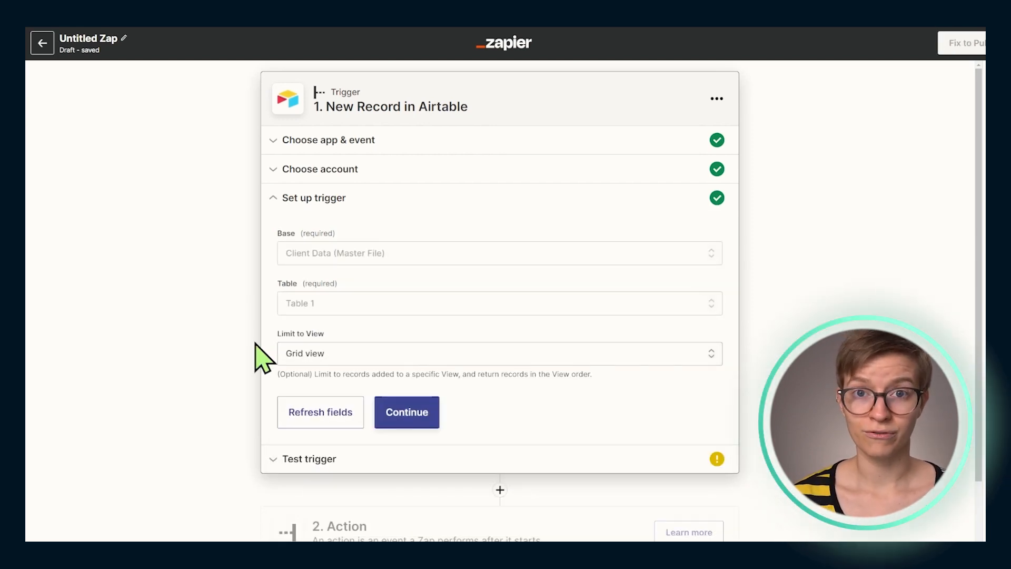
{"action": "left_click", "coordinate": [401, 418]}
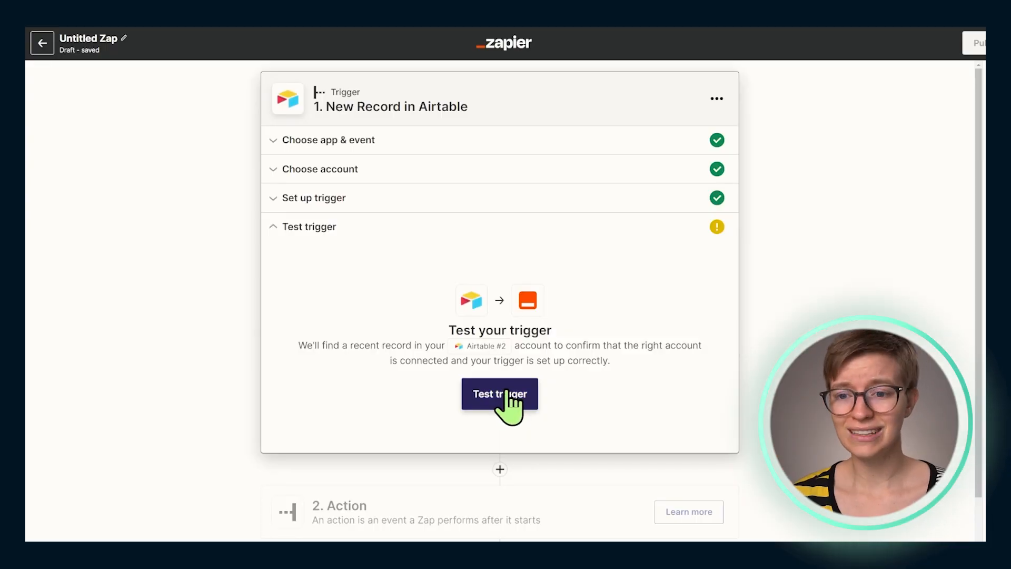
Test the Airtable trigger, check the fields of Record C, and continue to the action with it
{"action": "left_click", "coordinate": [505, 392]}
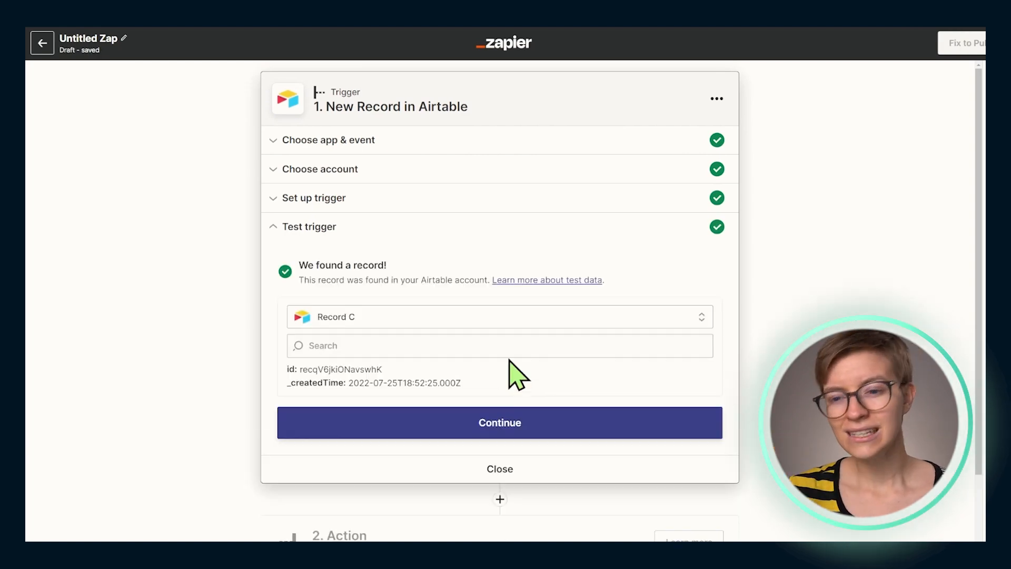
{"action": "left_click_drag", "start_coordinate": [461, 384], "coordinate": [278, 365]}
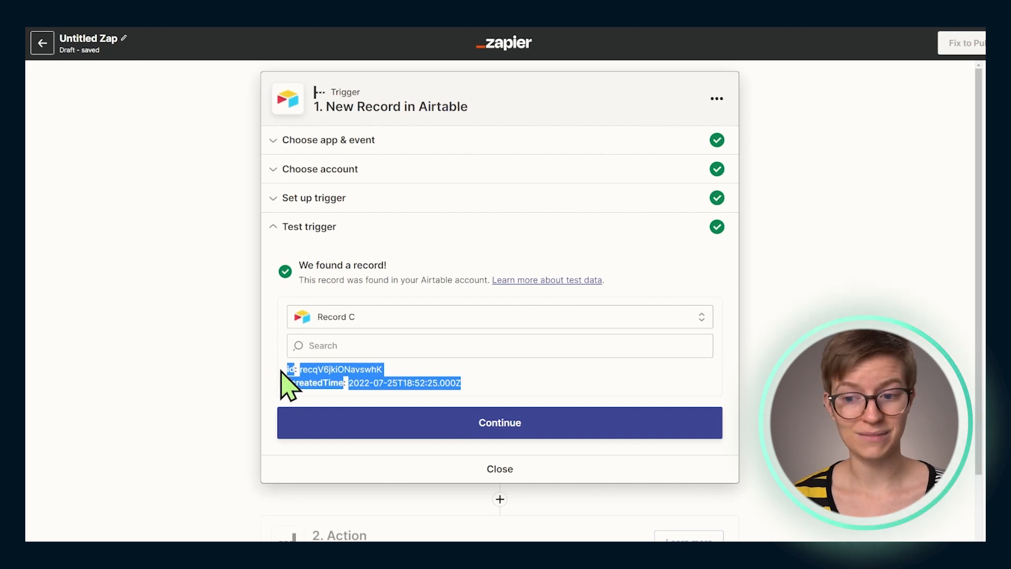
{"action": "left_click", "coordinate": [402, 425]}
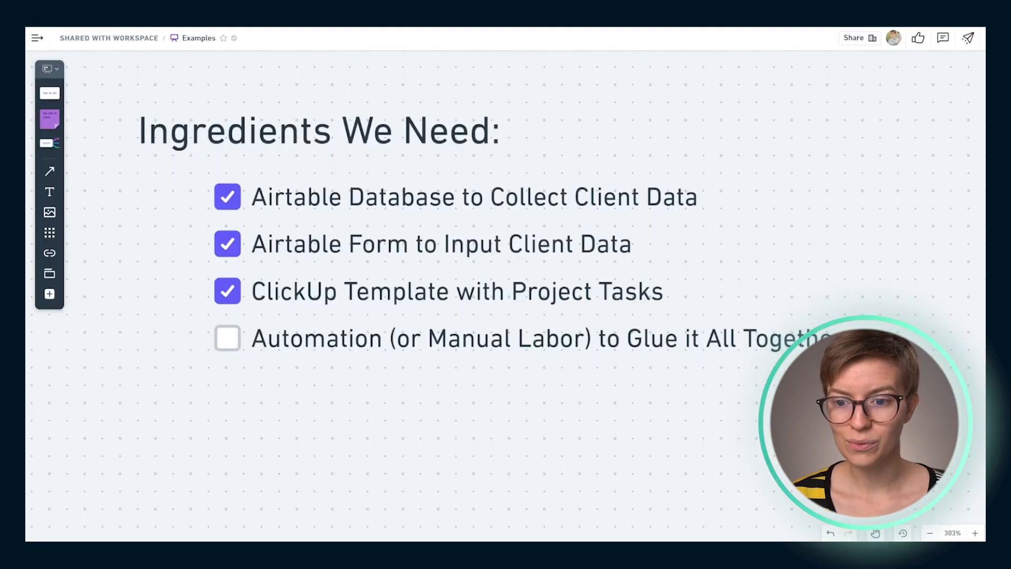
Add ClickUp's Create List event as the Zap's action and connect the ClickUp workspaces to Zapier
{"action": "scroll", "coordinate": [419, 353], "scroll_direction": "down", "scroll_amount": 20}
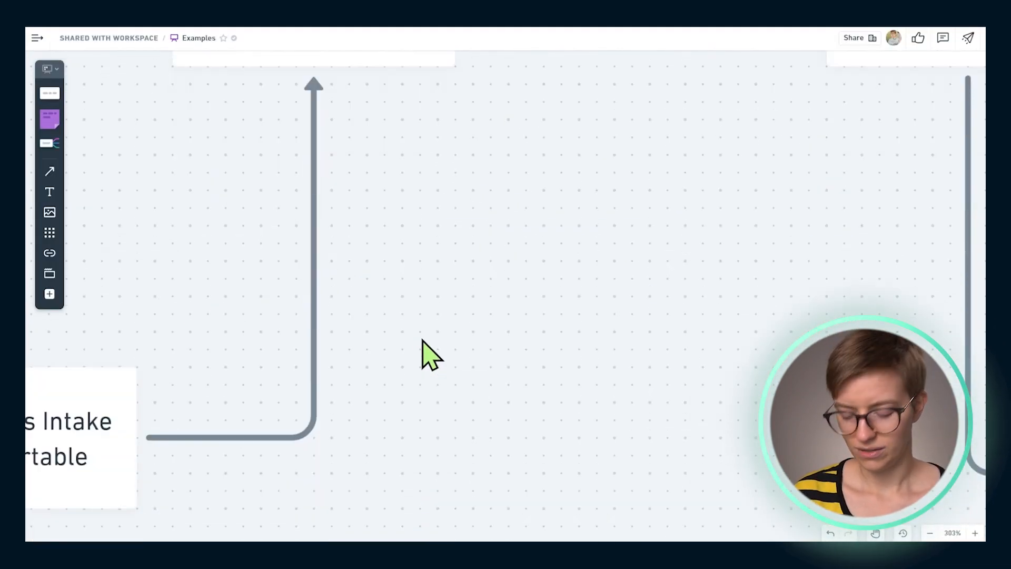
{"action": "scroll", "coordinate": [424, 350], "scroll_direction": "down", "scroll_amount": 5}
{"action": "left_click", "coordinate": [658, 174]}
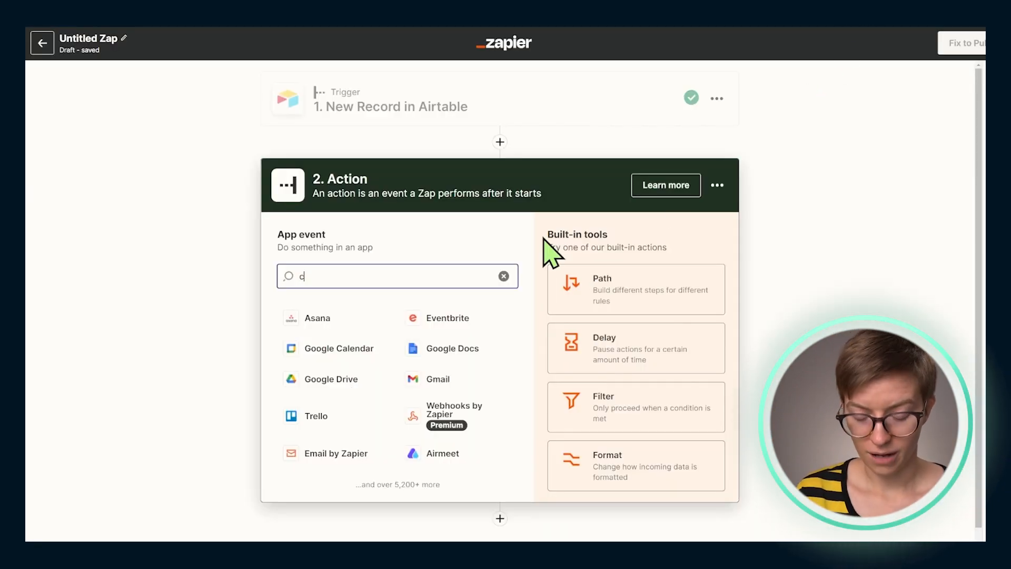
{"action": "type", "text": "p"}
{"action": "left_click", "coordinate": [308, 322]}
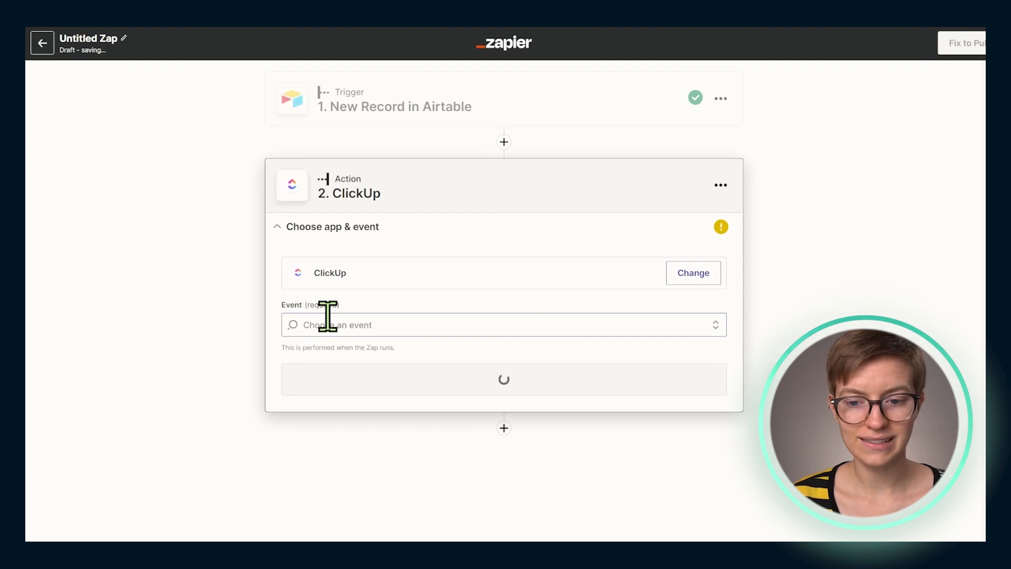
{"action": "left_click", "coordinate": [385, 325]}
{"action": "type", "text": "create list"}
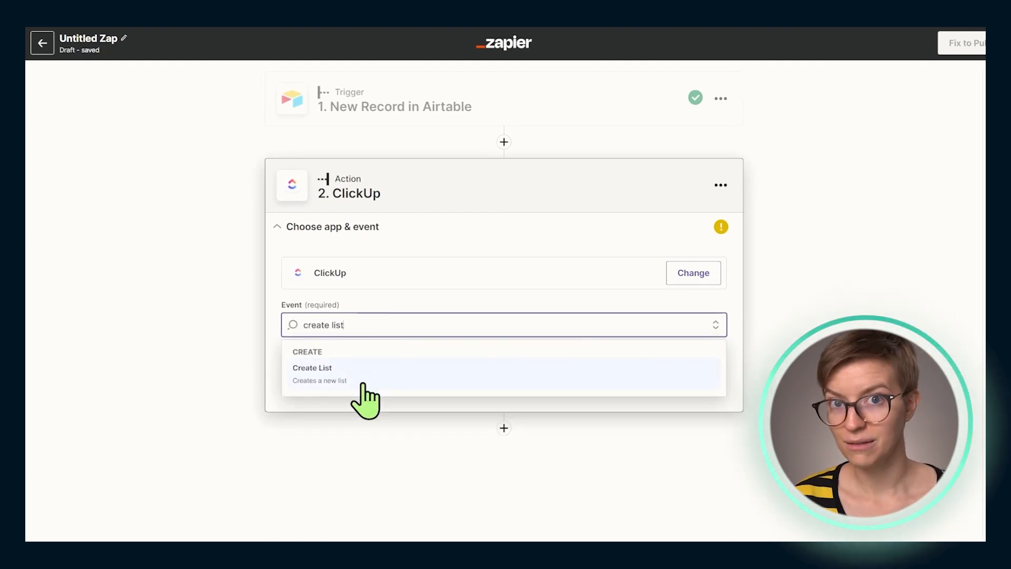
{"action": "left_click", "coordinate": [363, 384]}
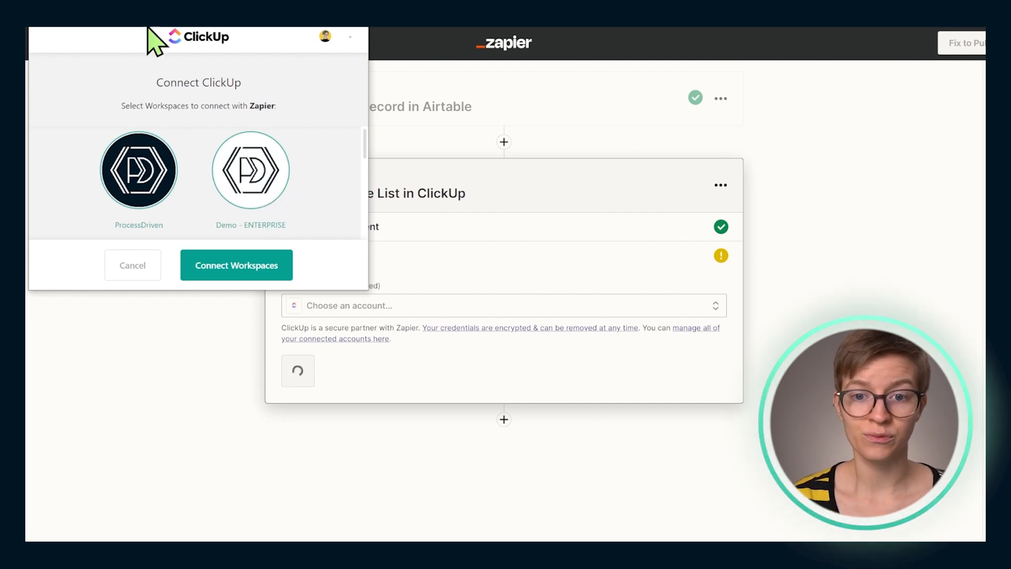
{"action": "left_click", "coordinate": [251, 272]}
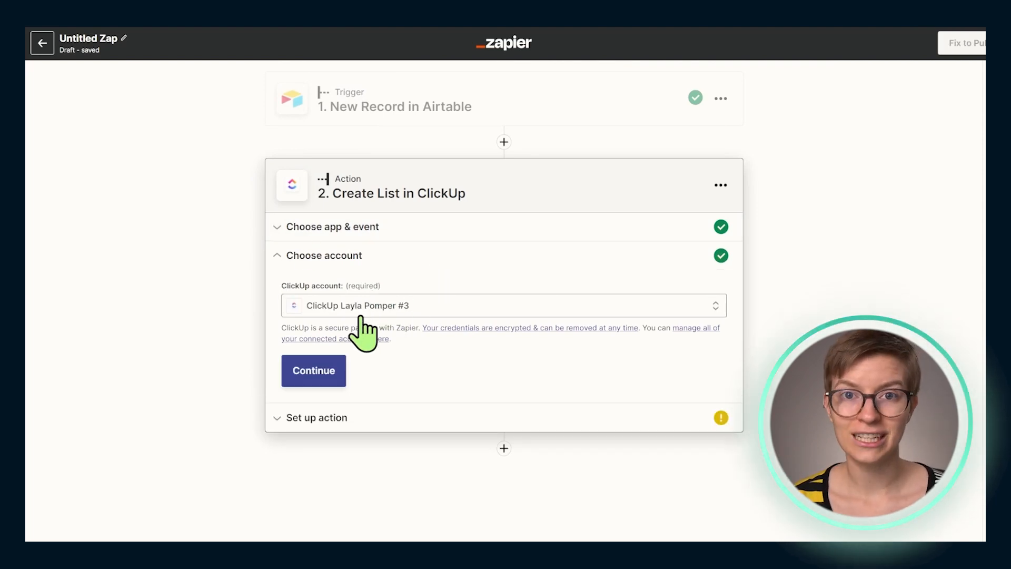
{"action": "left_click", "coordinate": [327, 375]}
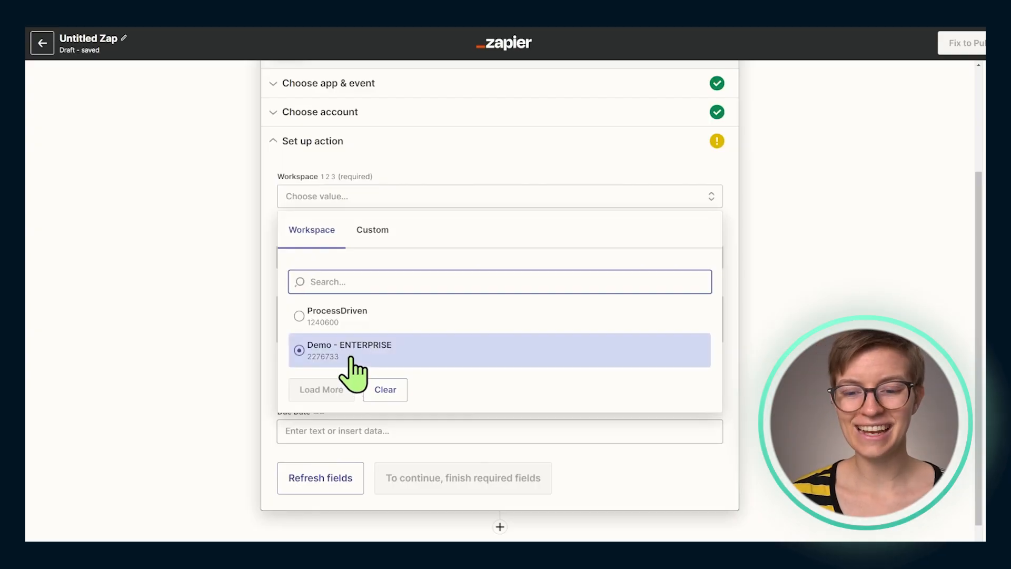
Set the new list's workspace to Demo - ENTERPRISE, space to This is a Space, folder to No Folder and template to ClickUp Consultant Client [ EXAMPLE ]
{"action": "left_click", "coordinate": [350, 359]}
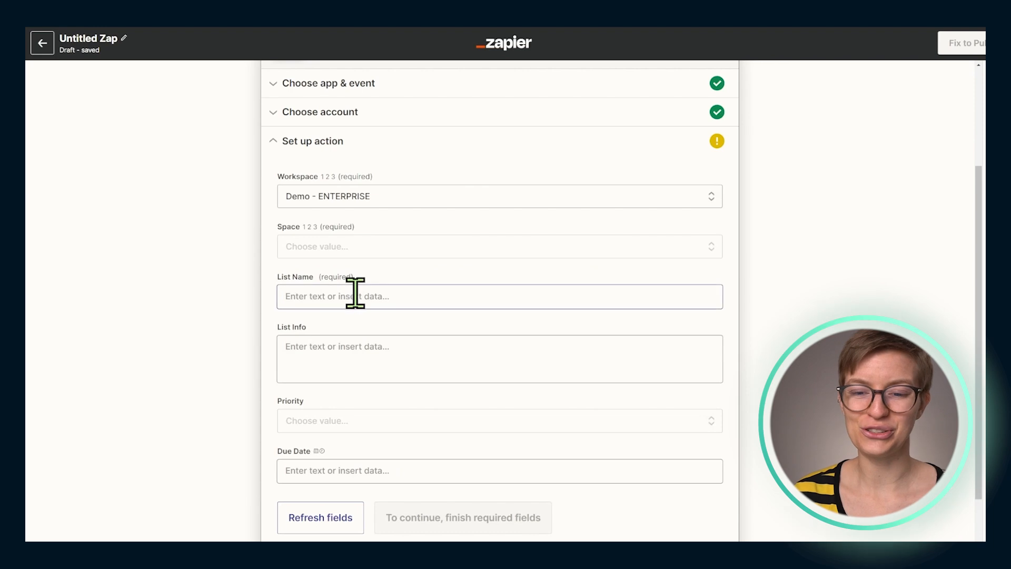
{"action": "left_click", "coordinate": [340, 252]}
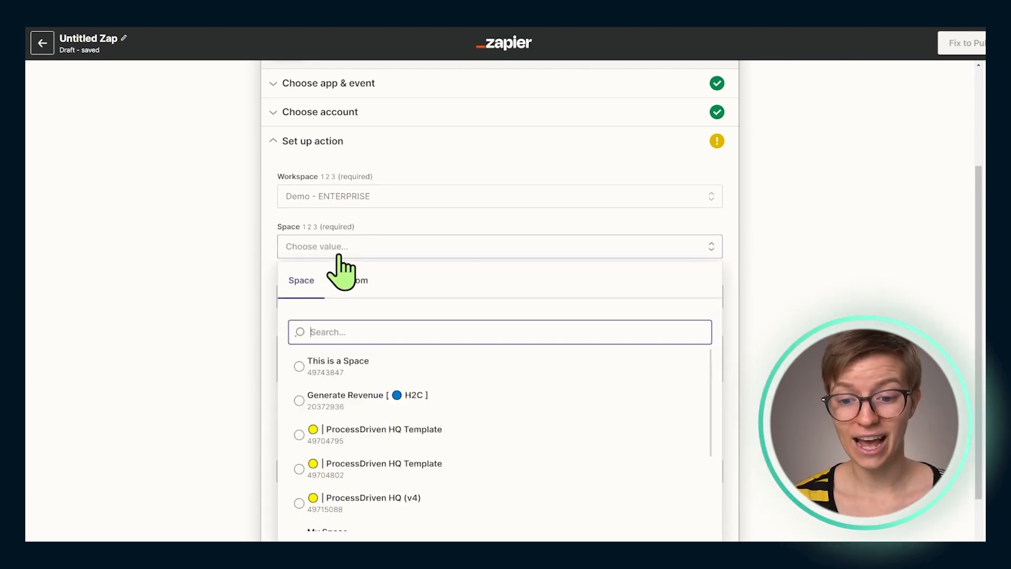
{"action": "left_click", "coordinate": [332, 369]}
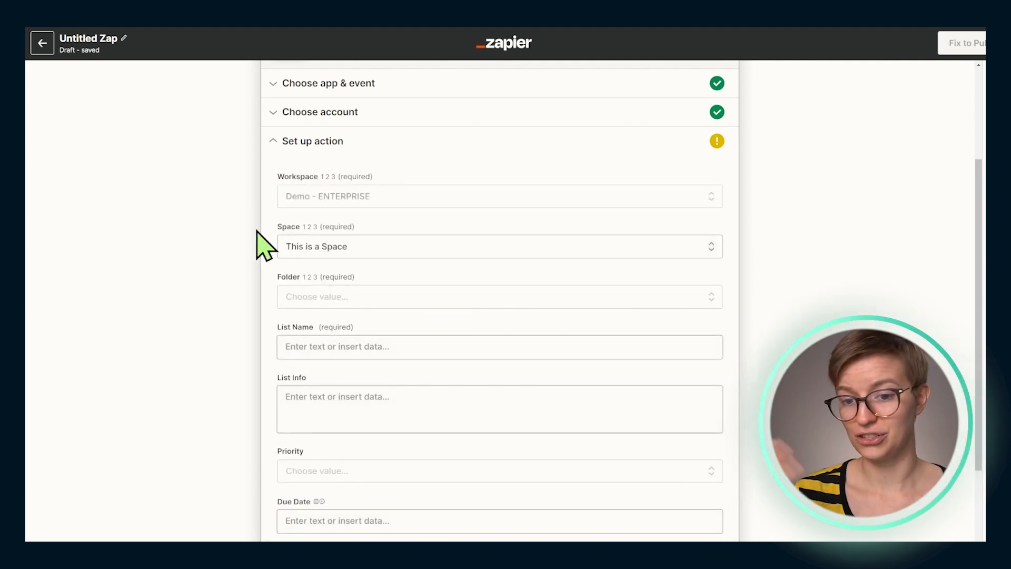
{"action": "left_click", "coordinate": [305, 296]}
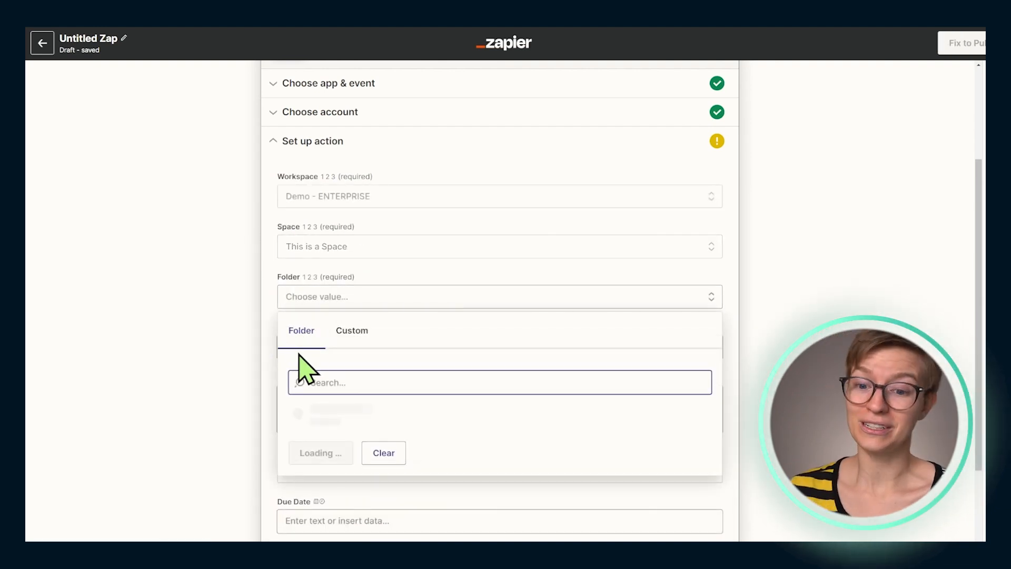
{"action": "scroll", "coordinate": [359, 445], "scroll_direction": "down", "scroll_amount": 1}
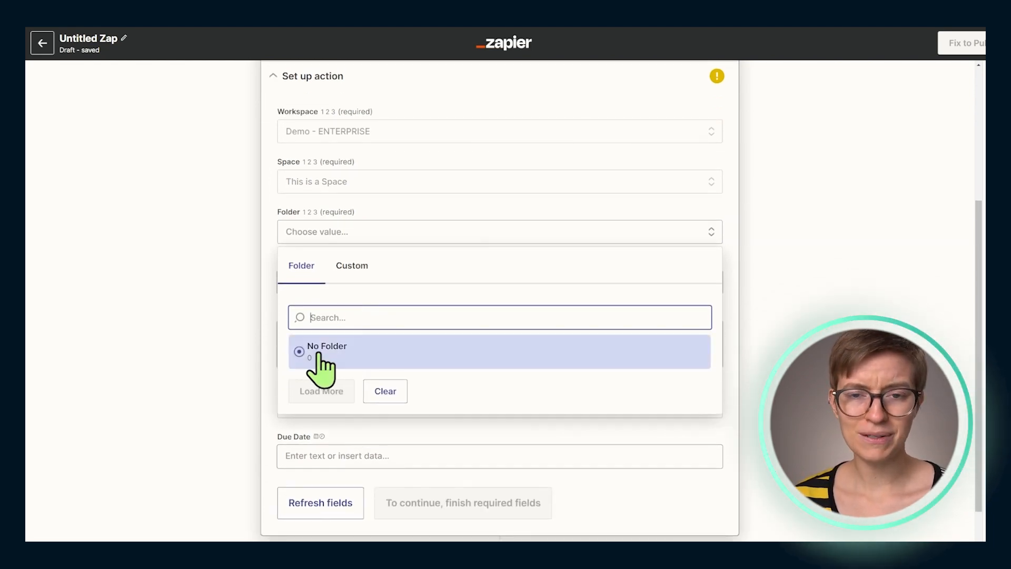
{"action": "left_click", "coordinate": [318, 353]}
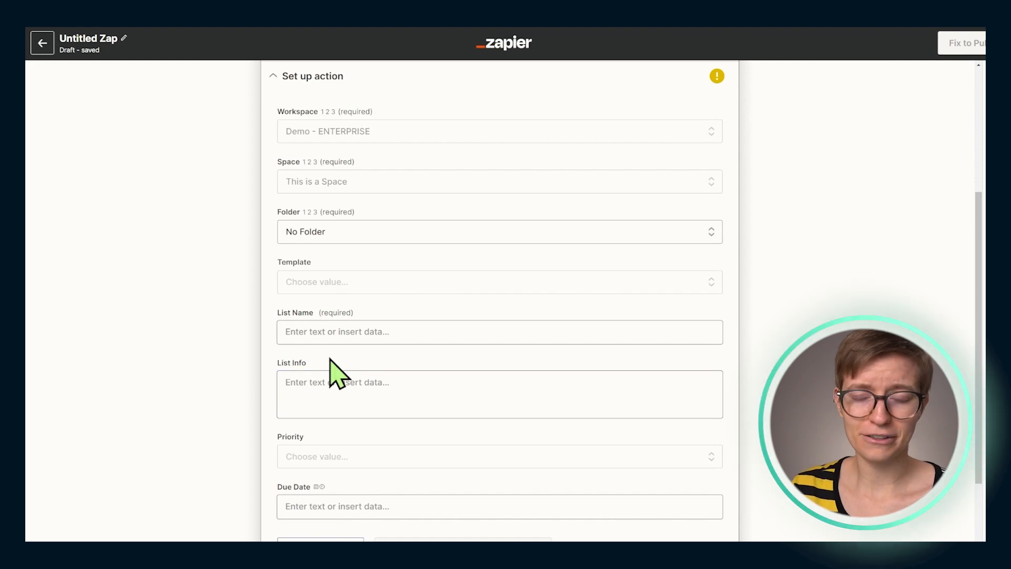
{"action": "left_click", "coordinate": [330, 333]}
{"action": "left_click", "coordinate": [326, 285]}
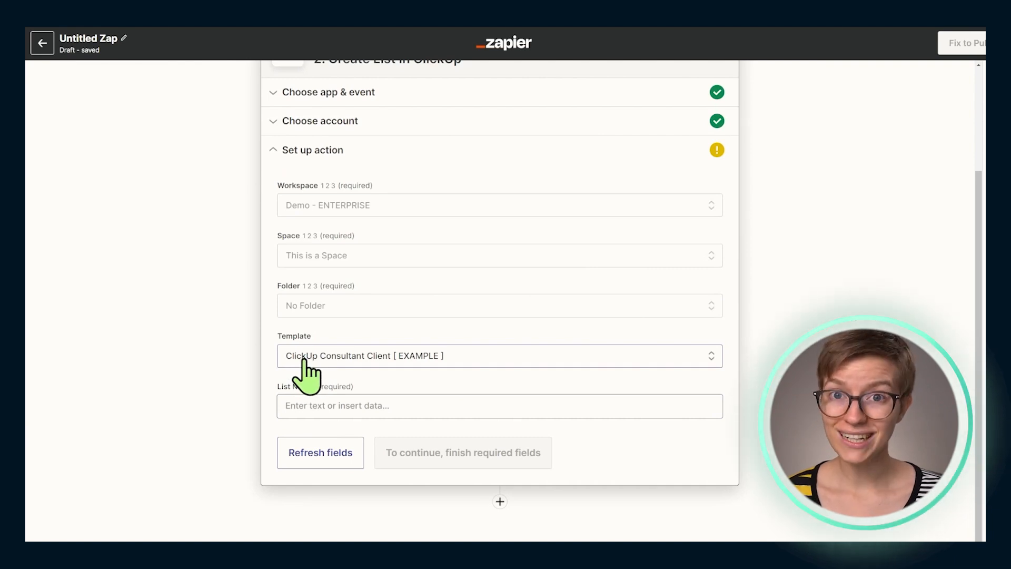
Fill the action's List Name with the Created Time field from the new Airtable record
{"action": "scroll", "coordinate": [343, 432], "scroll_direction": "down", "scroll_amount": 1}
{"action": "left_click", "coordinate": [329, 392]}
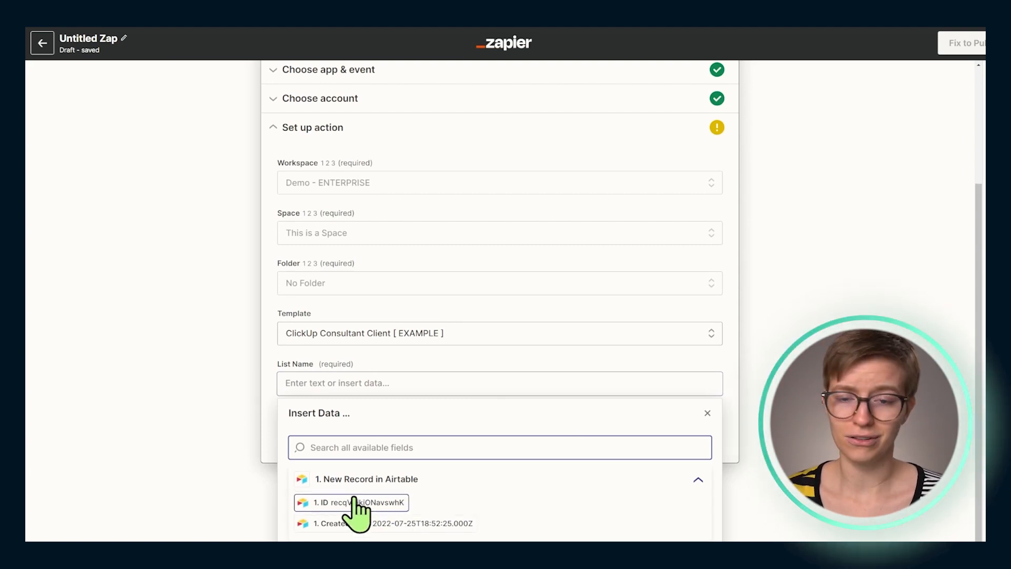
{"action": "left_click", "coordinate": [245, 428]}
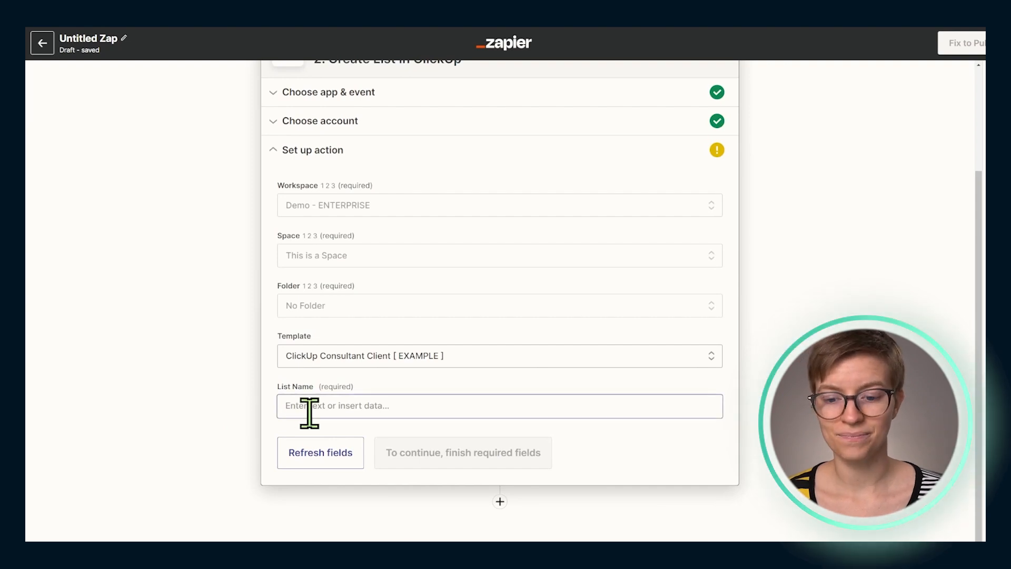
{"action": "left_click", "coordinate": [309, 413]}
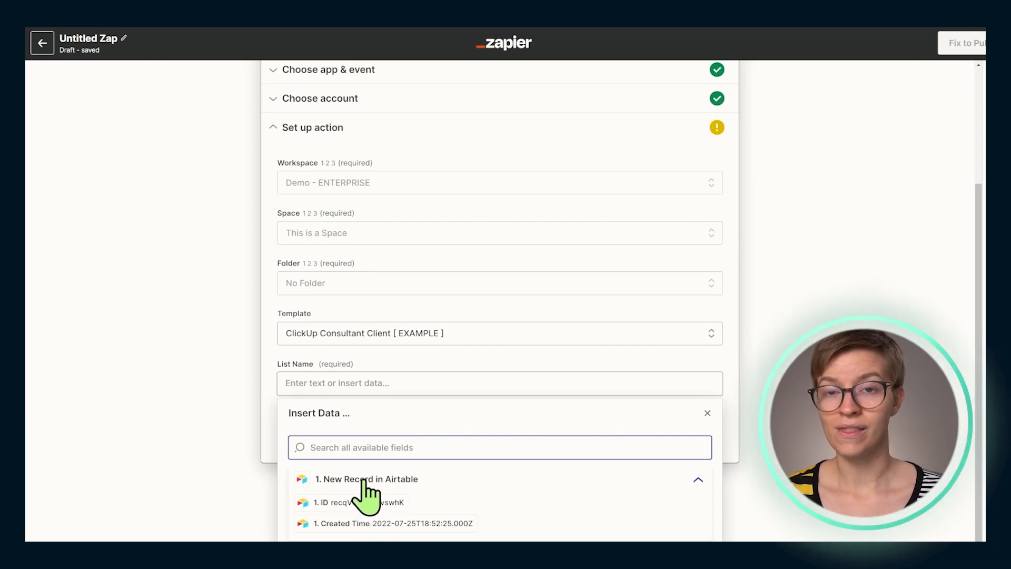
{"action": "left_click", "coordinate": [342, 523]}
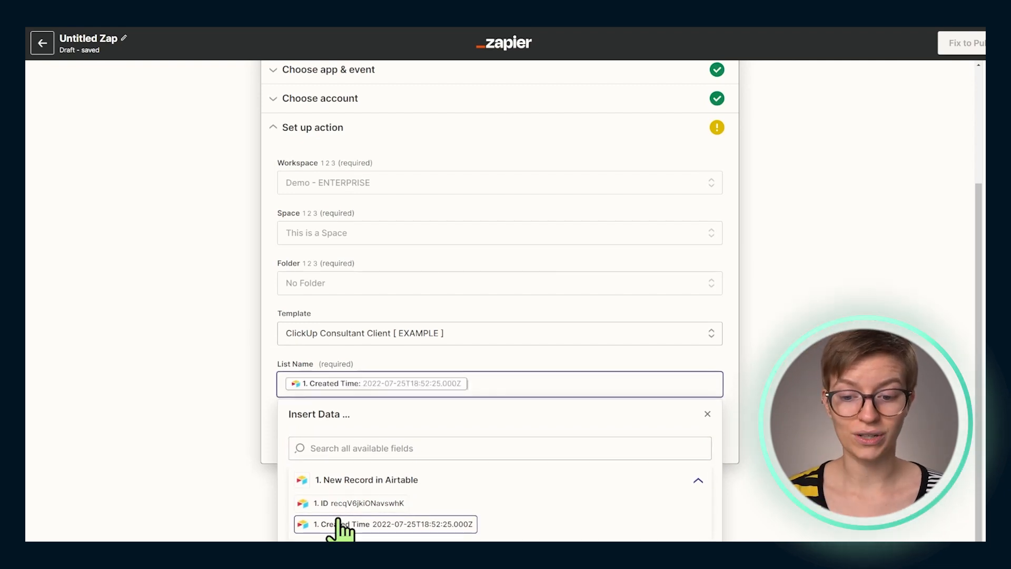
{"action": "left_click", "coordinate": [197, 422]}
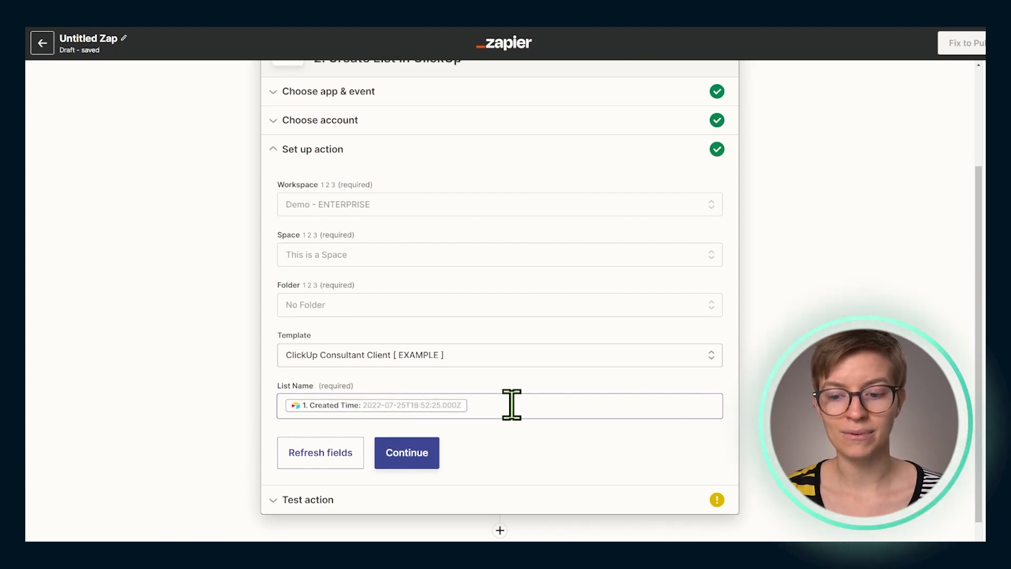
Reopen the New Record in Airtable trigger and review its test record's fields
{"action": "scroll", "coordinate": [208, 399], "scroll_direction": "up", "scroll_amount": 3}
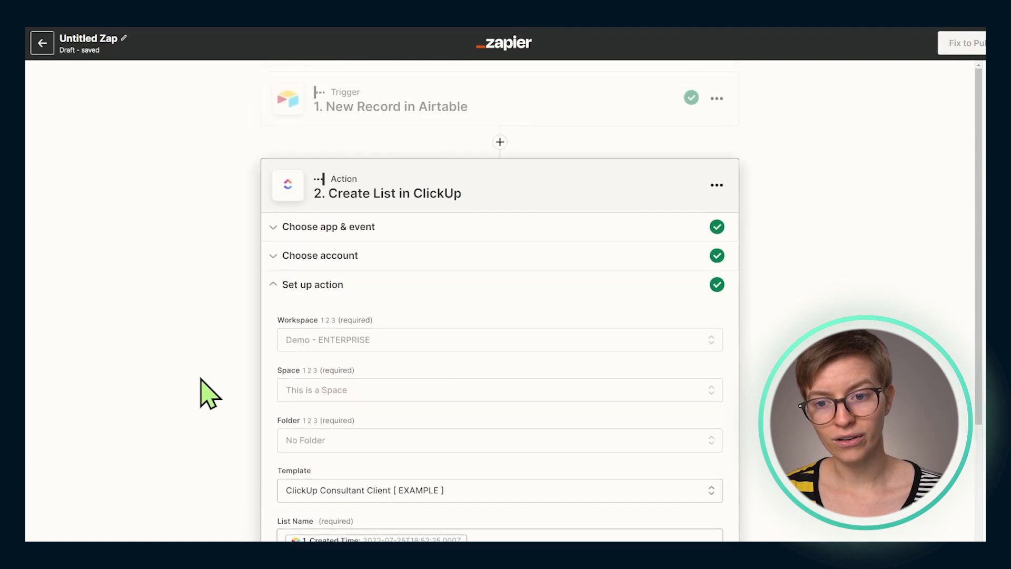
{"action": "left_click", "coordinate": [369, 113]}
{"action": "left_click", "coordinate": [371, 399]}
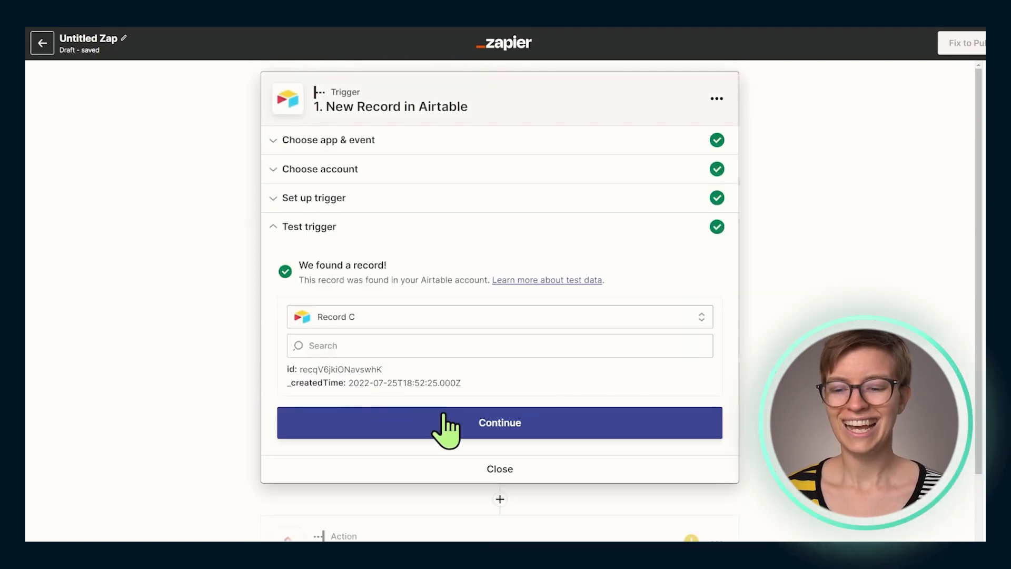
Switch to the New Client Intake form in Airtable and fill in a sample client's details, including the last name
{"action": "left_click", "coordinate": [271, 15]}
{"action": "left_click", "coordinate": [74, 122]}
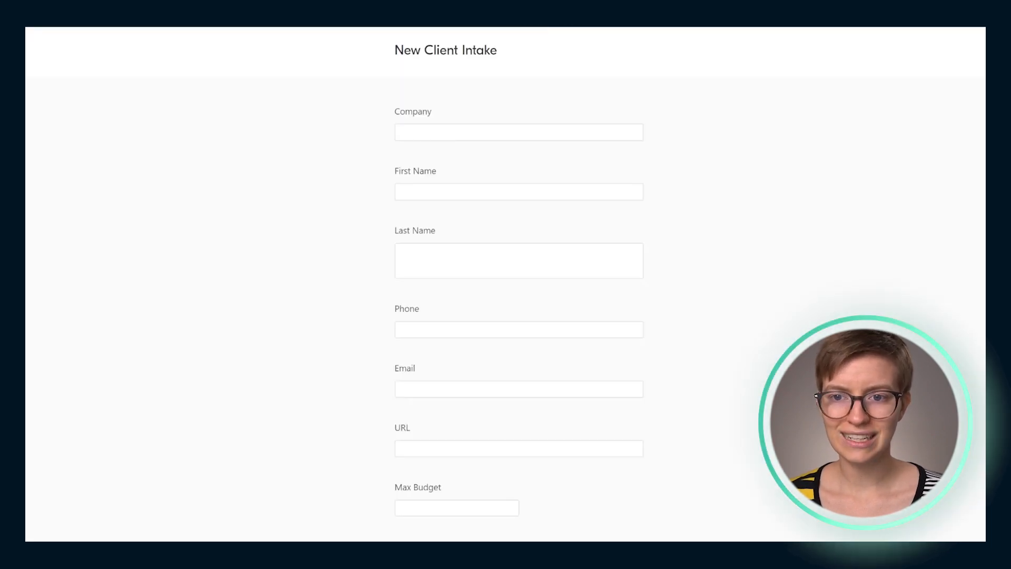
{"action": "left_click", "coordinate": [410, 125]}
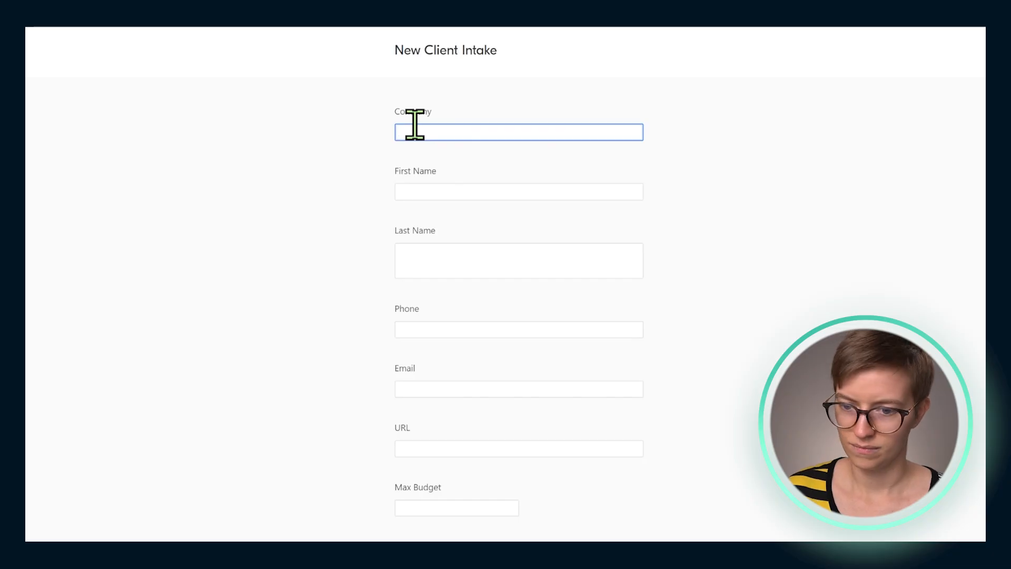
{"action": "key", "text": "Tab"}
{"action": "key", "text": "Tab"}
{"action": "type", "text": "Simpson"}
{"action": "key", "text": "Tab"}
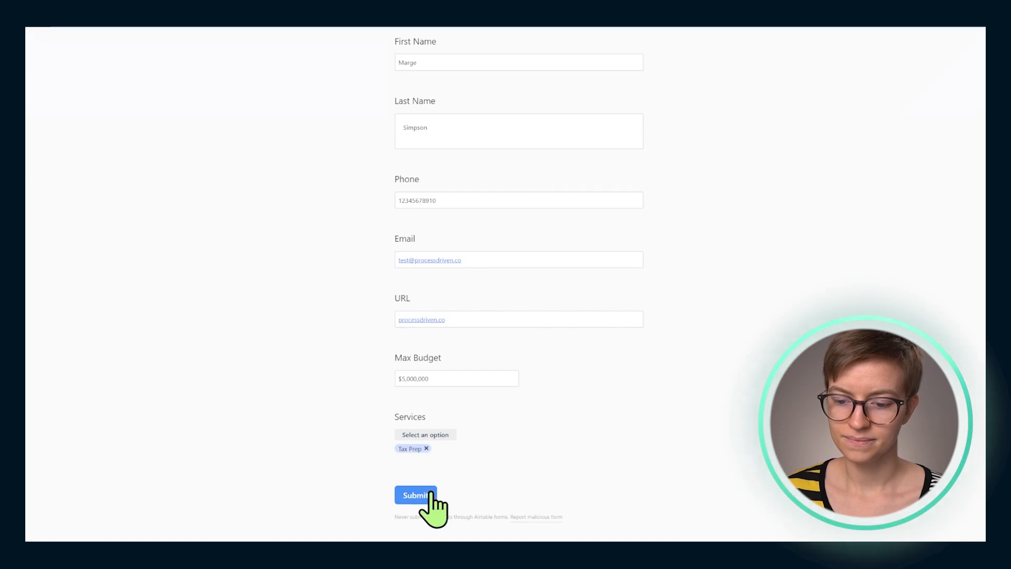
{"action": "left_click", "coordinate": [413, 495]}
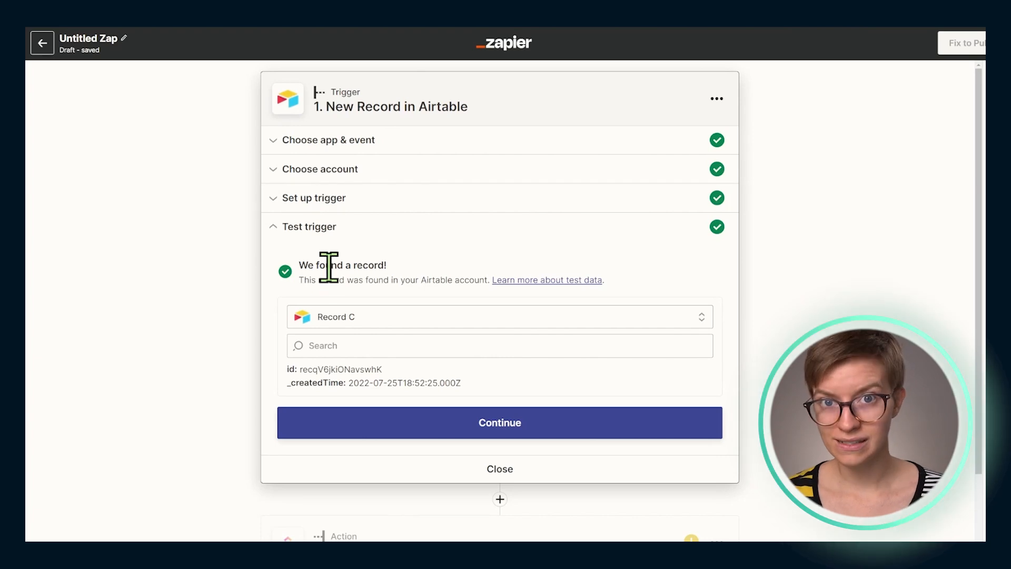
Load more test records for the Airtable trigger and select Record D as the sample
{"action": "left_click", "coordinate": [336, 316]}
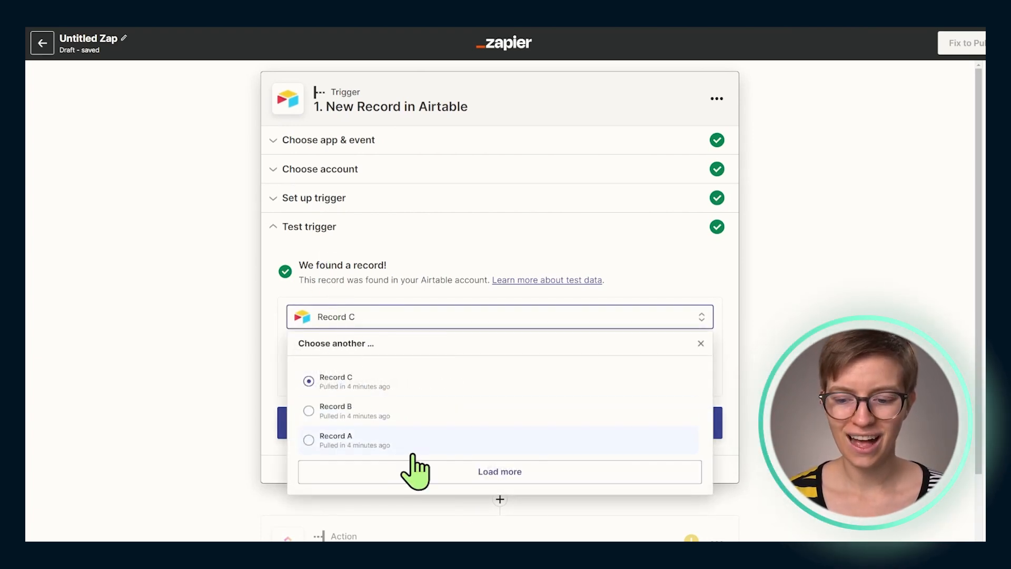
{"action": "left_click", "coordinate": [465, 475]}
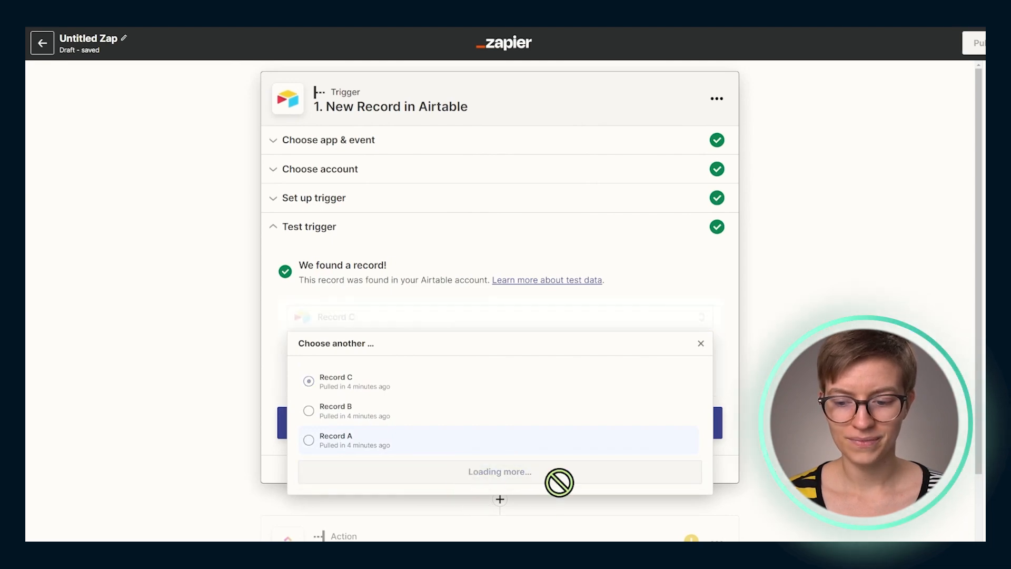
{"action": "scroll", "coordinate": [488, 468], "scroll_direction": "down", "scroll_amount": 2}
{"action": "left_click", "coordinate": [495, 451]}
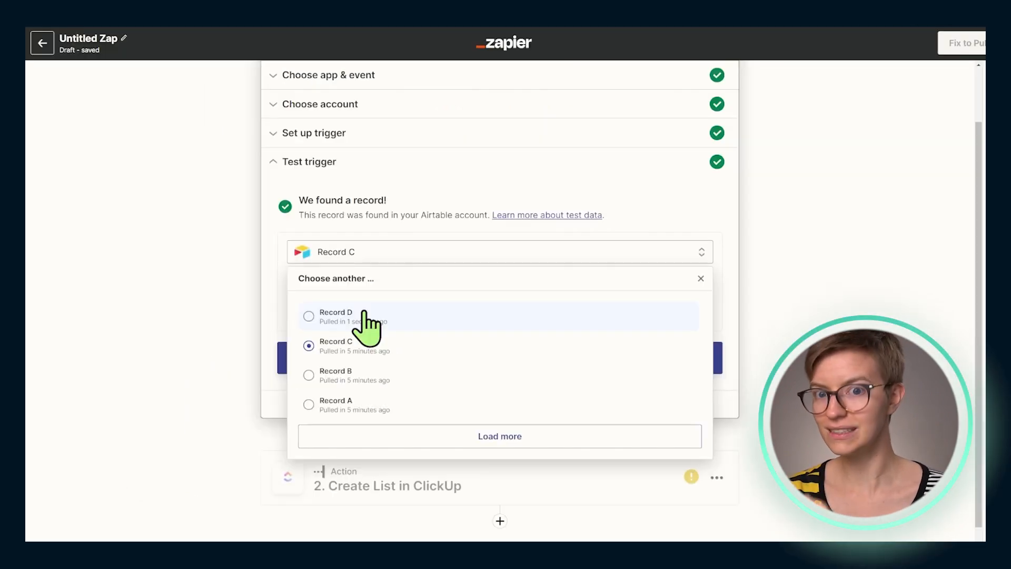
{"action": "left_click", "coordinate": [364, 315]}
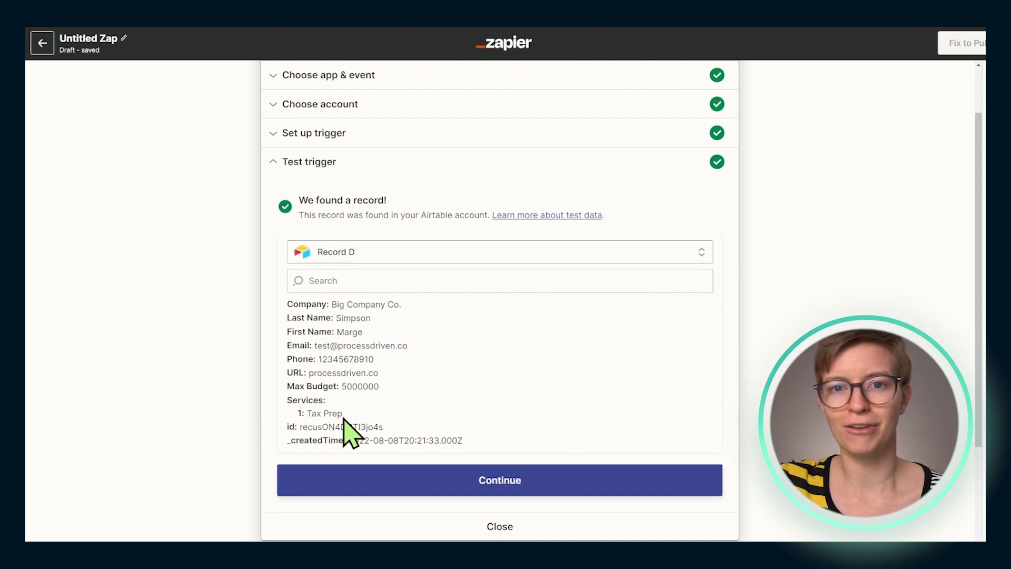
Replace the ClickUp action's List Name with the First Name and Last Name fields, a "|" separator and the Company field
{"action": "left_click", "coordinate": [331, 487]}
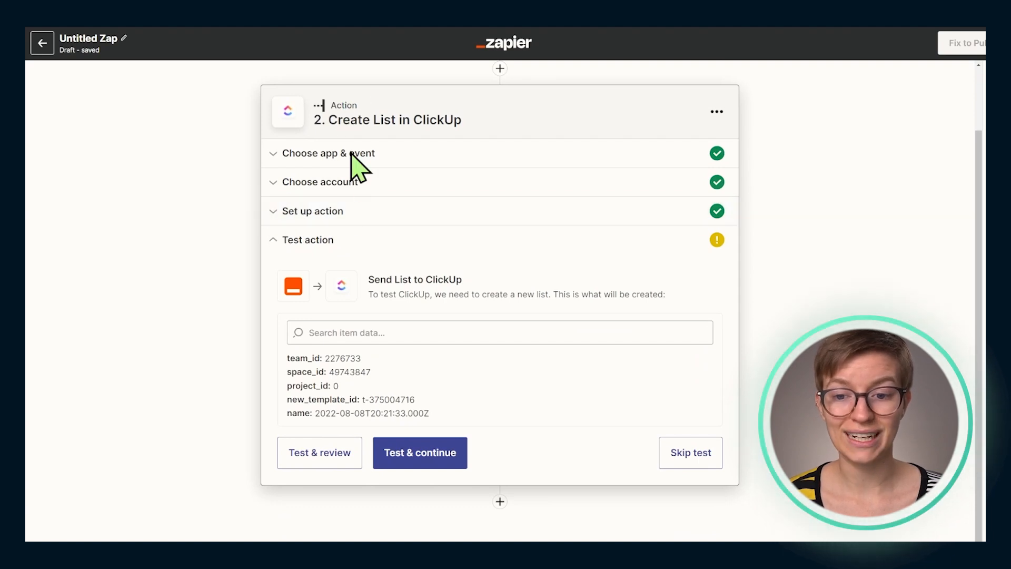
{"action": "left_click", "coordinate": [328, 212]}
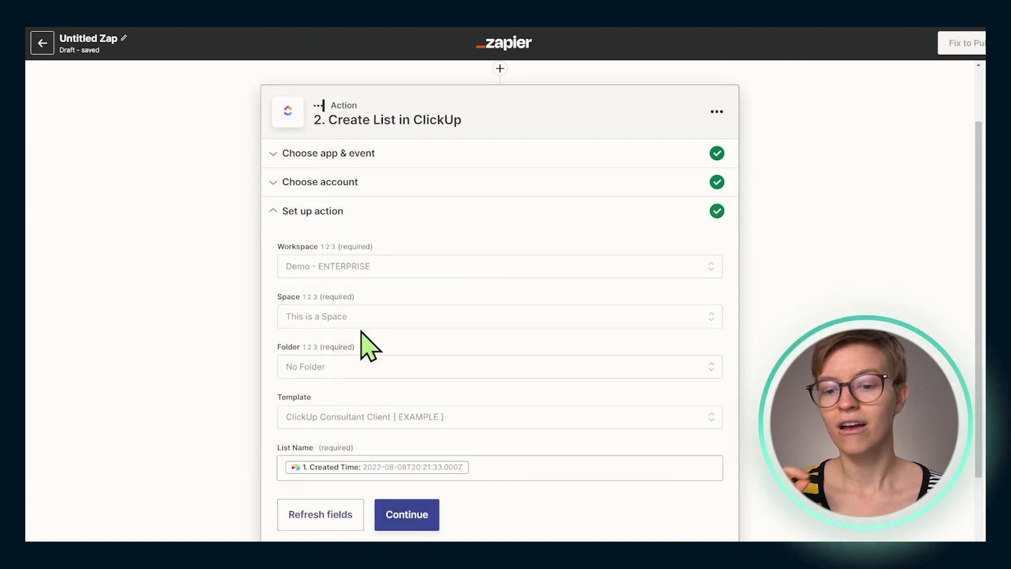
{"action": "scroll", "coordinate": [361, 336], "scroll_direction": "down", "scroll_amount": 2}
{"action": "left_click", "coordinate": [509, 374]}
{"action": "key", "text": "BackSpace"}
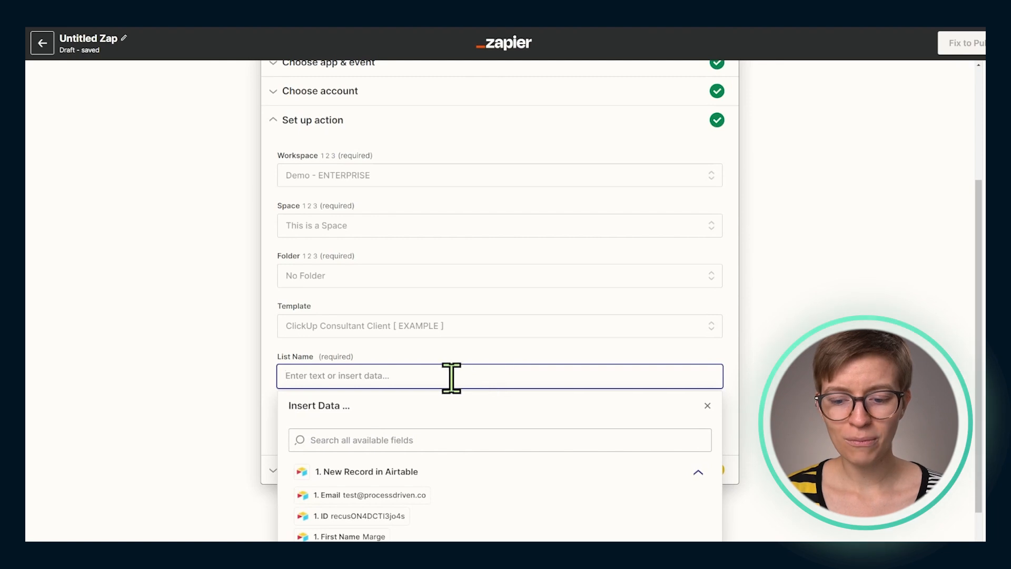
{"action": "scroll", "coordinate": [445, 395], "scroll_direction": "down", "scroll_amount": 1}
{"action": "left_click", "coordinate": [353, 513]}
{"action": "scroll", "coordinate": [418, 481], "scroll_direction": "down", "scroll_amount": 2}
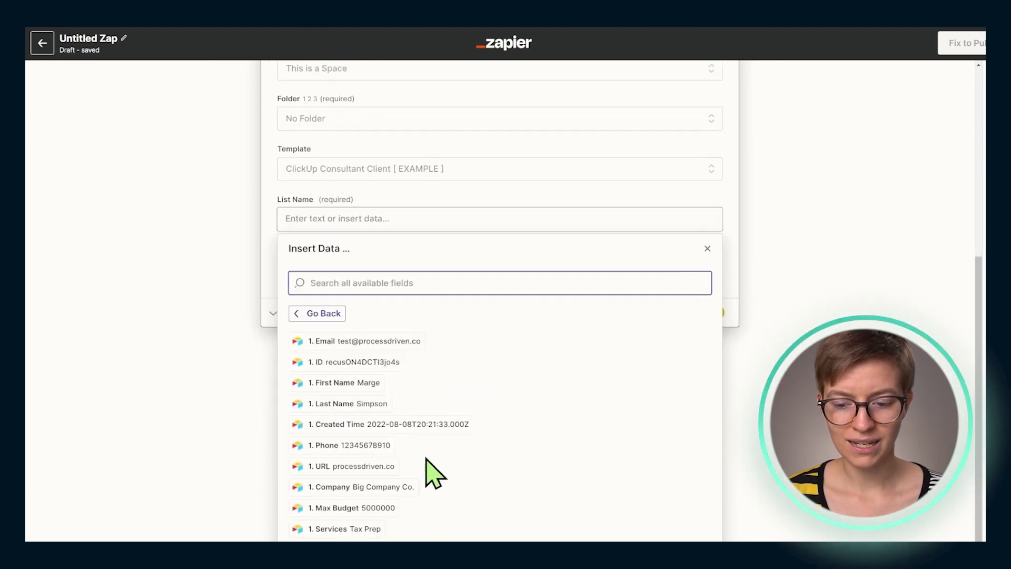
{"action": "left_click", "coordinate": [344, 387]}
{"action": "left_click", "coordinate": [354, 406]}
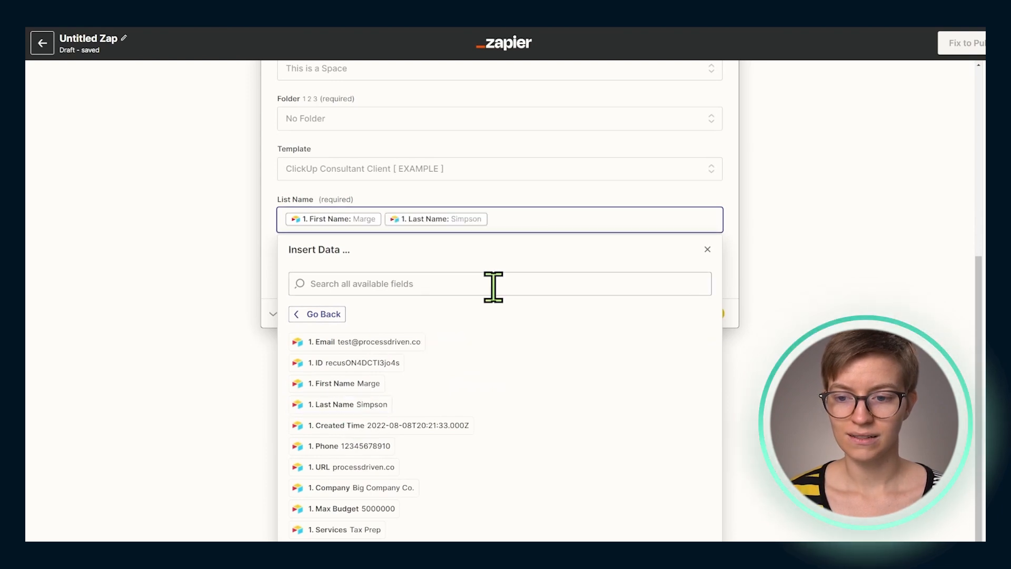
{"action": "left_click", "coordinate": [354, 487]}
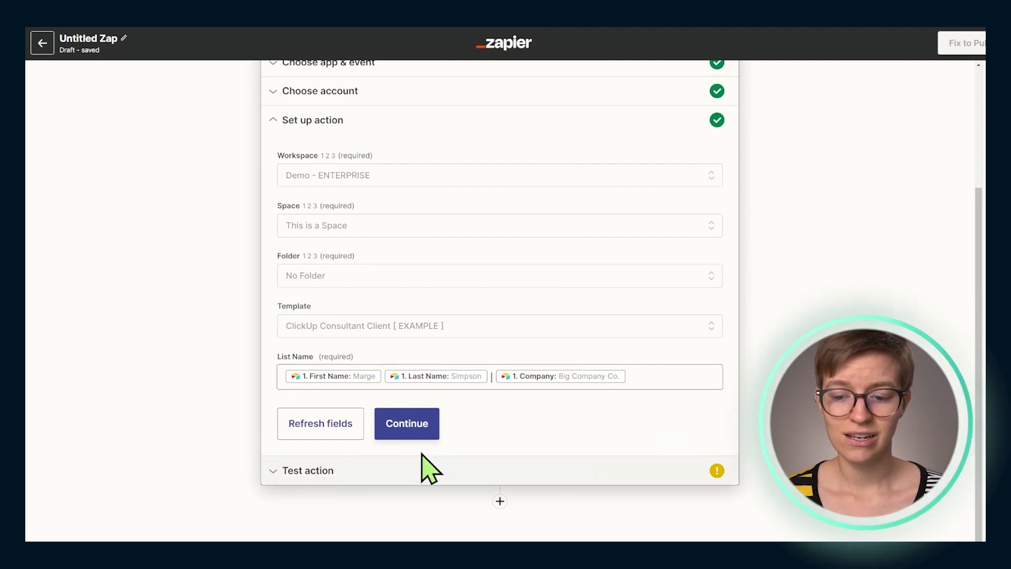
Test the Create List action by sending the list to ClickUp and review the returned data
{"action": "left_click", "coordinate": [413, 429]}
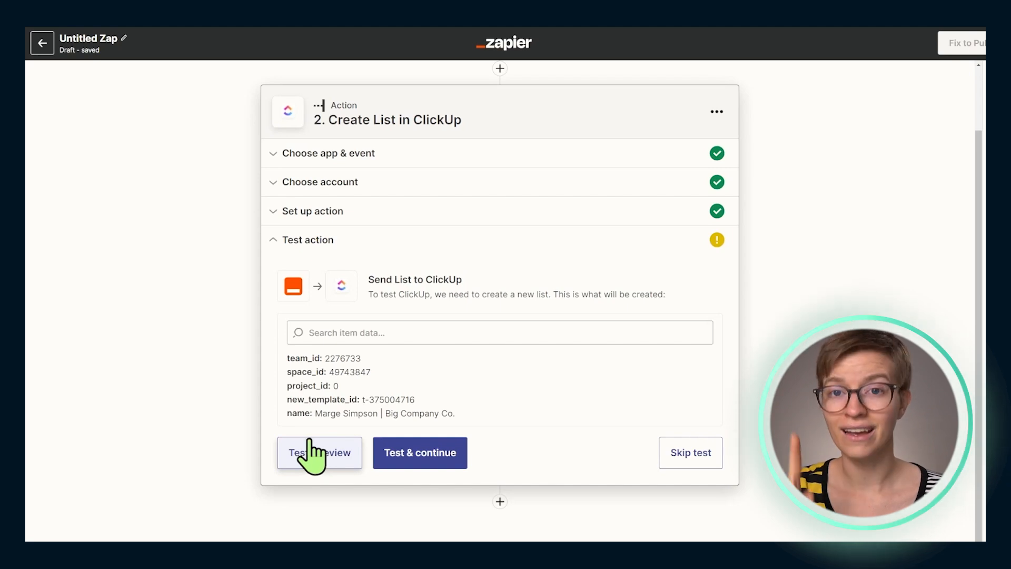
{"action": "left_click_drag", "start_coordinate": [327, 118], "coordinate": [497, 147]}
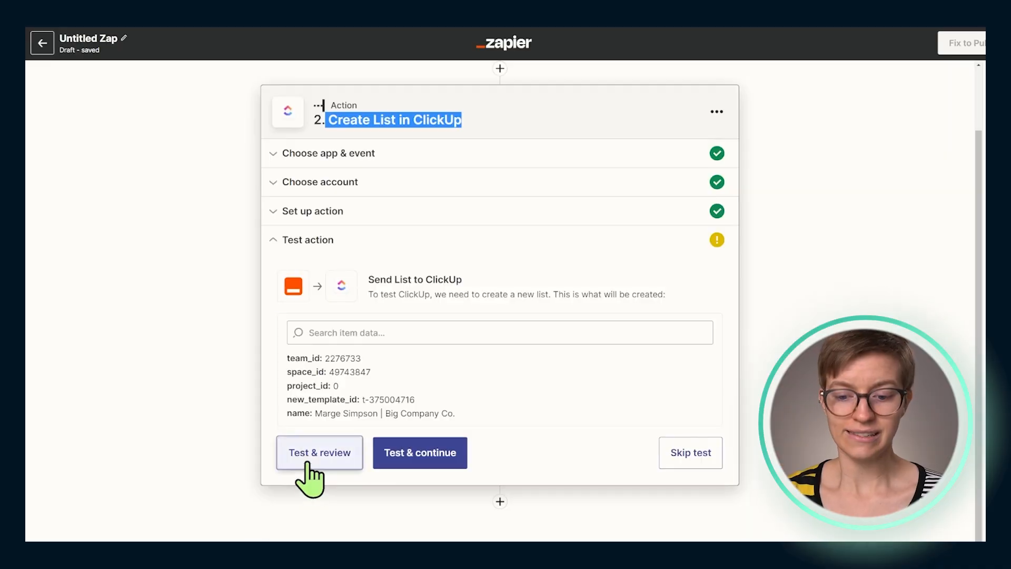
{"action": "left_click", "coordinate": [308, 464]}
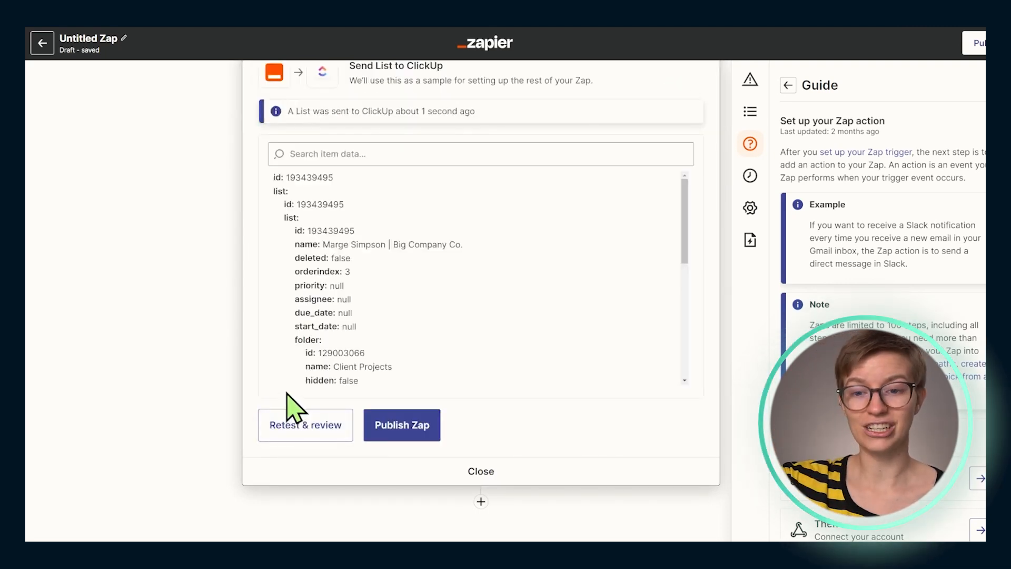
{"action": "left_click_drag", "start_coordinate": [476, 112], "coordinate": [284, 113]}
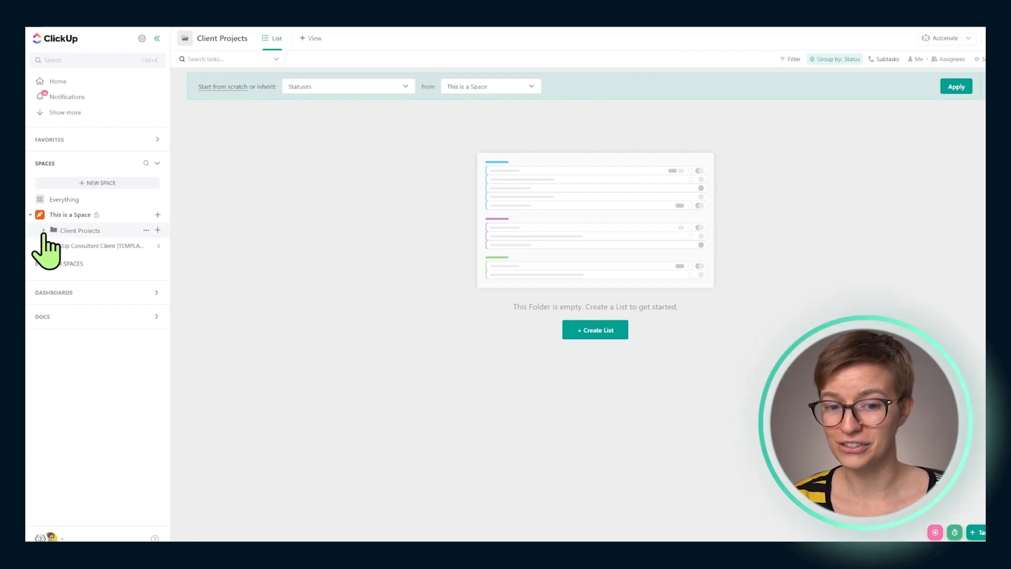
Switch to ClickUp, reload the Client Projects folder and examine the tasks in both Big Company Co. lists
{"action": "left_click", "coordinate": [74, 38]}
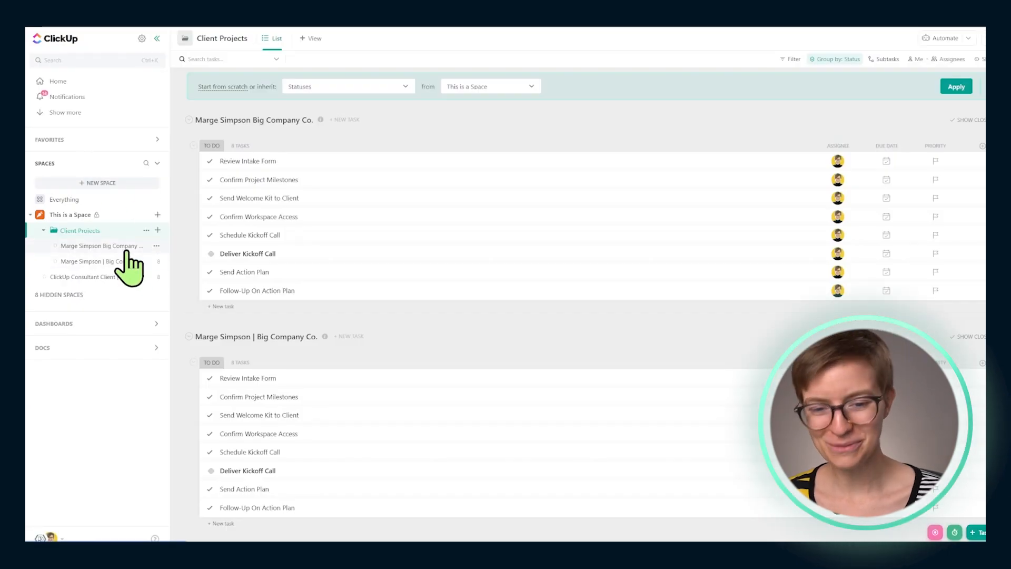
{"action": "left_click", "coordinate": [126, 250]}
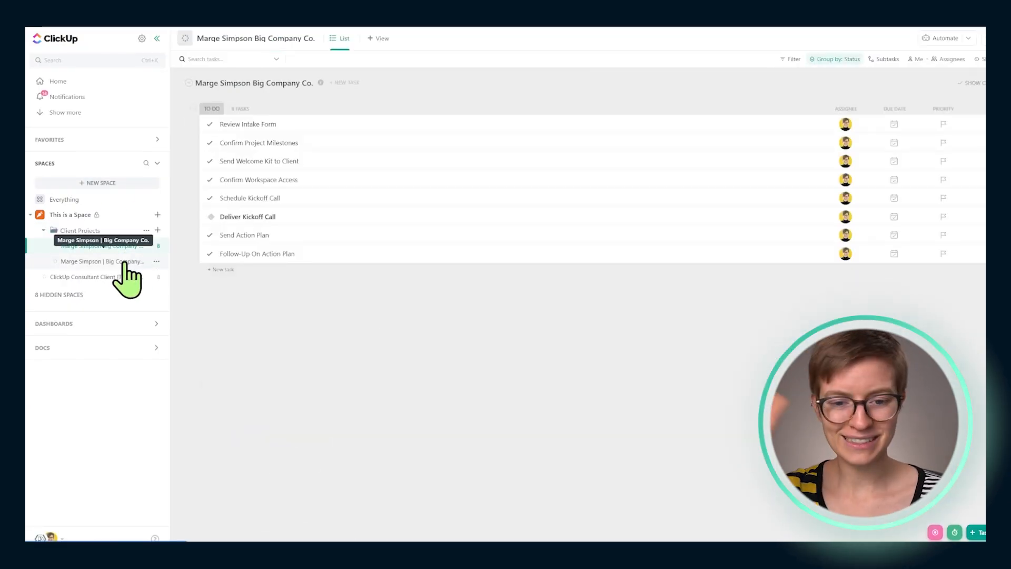
{"action": "left_click", "coordinate": [125, 262]}
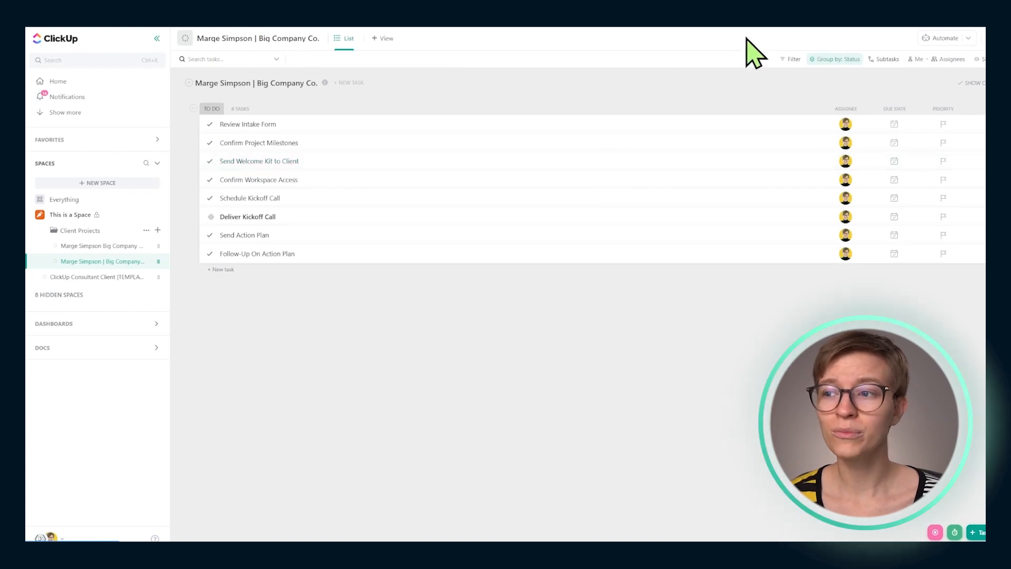
Return to the Zap in Zapier, publish it and turn it on, then dismiss the confirmation dialog
{"action": "left_click", "coordinate": [836, 15]}
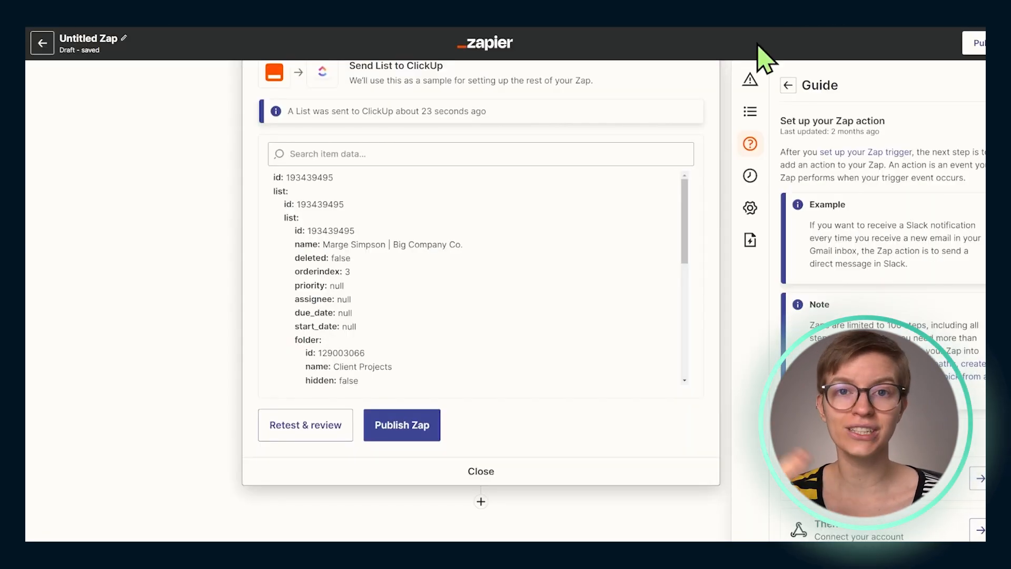
{"action": "scroll", "coordinate": [445, 284], "scroll_direction": "up", "scroll_amount": 5}
{"action": "scroll", "coordinate": [454, 271], "scroll_direction": "up", "scroll_amount": 1}
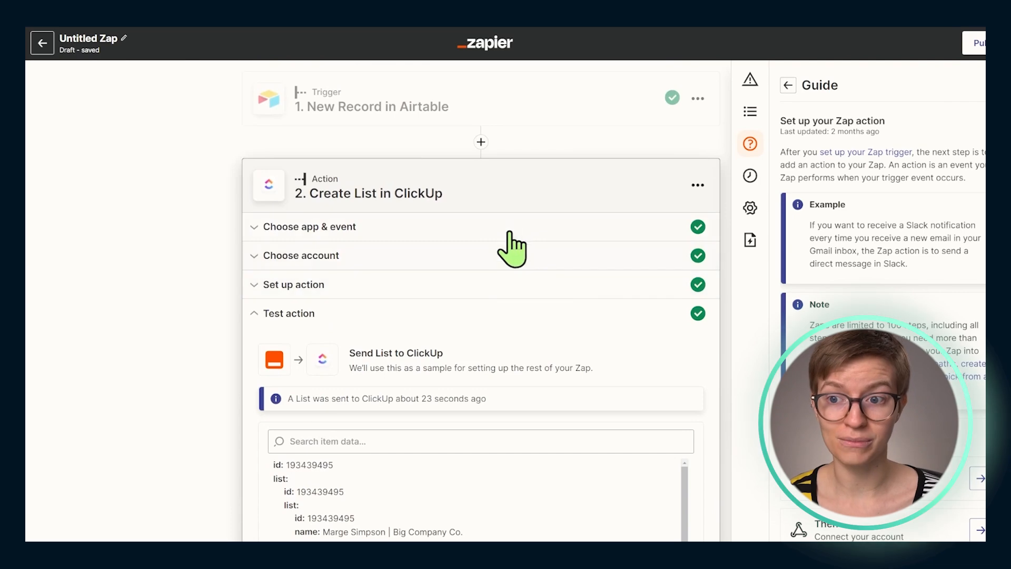
{"action": "left_click", "coordinate": [978, 50]}
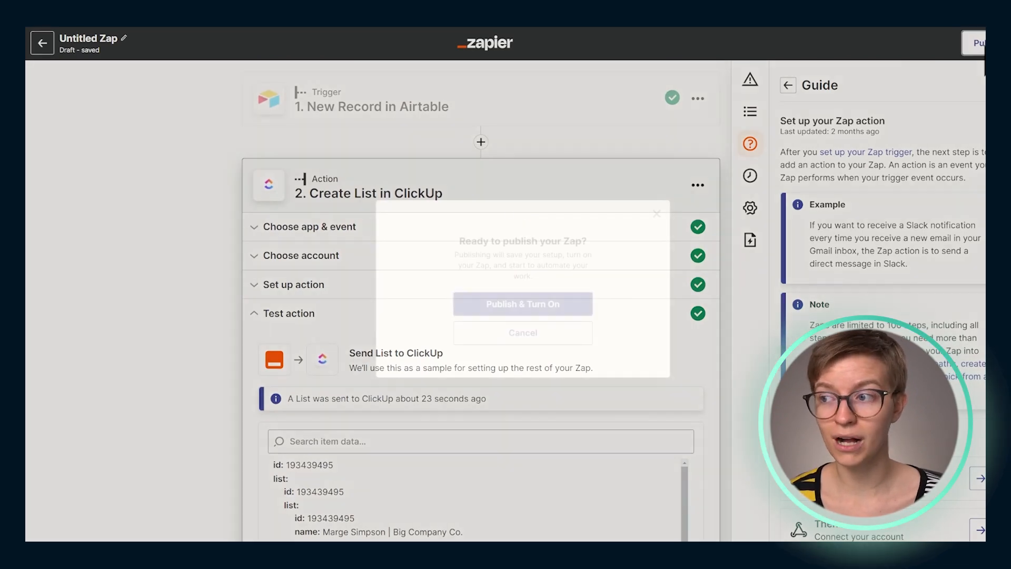
{"action": "left_click", "coordinate": [493, 305]}
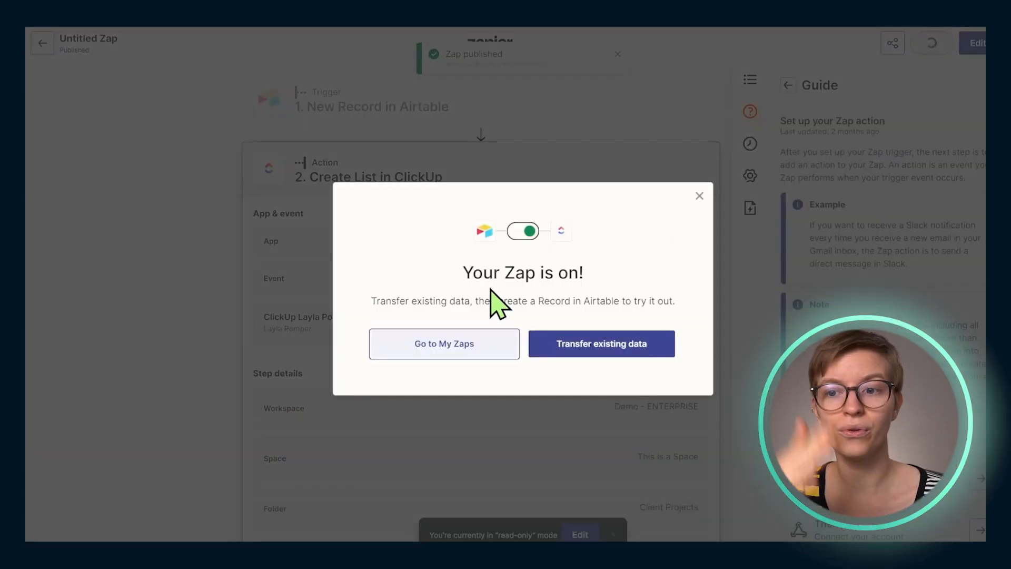
{"action": "left_click", "coordinate": [699, 196]}
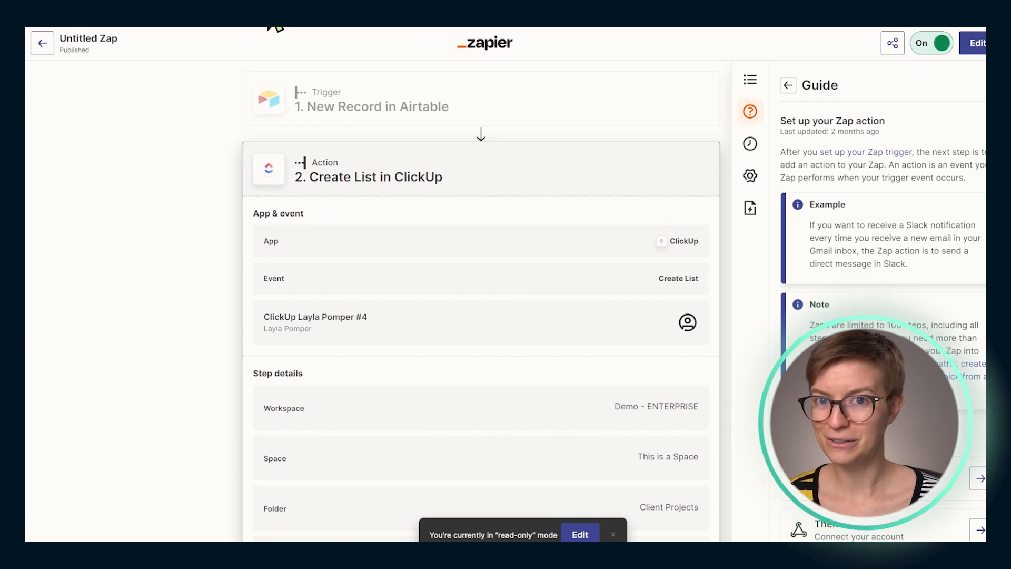
Open Airtable's New Client Intake form and enter company Another Company plus the client's first name, last name and phone number
{"action": "left_click", "coordinate": [268, 3]}
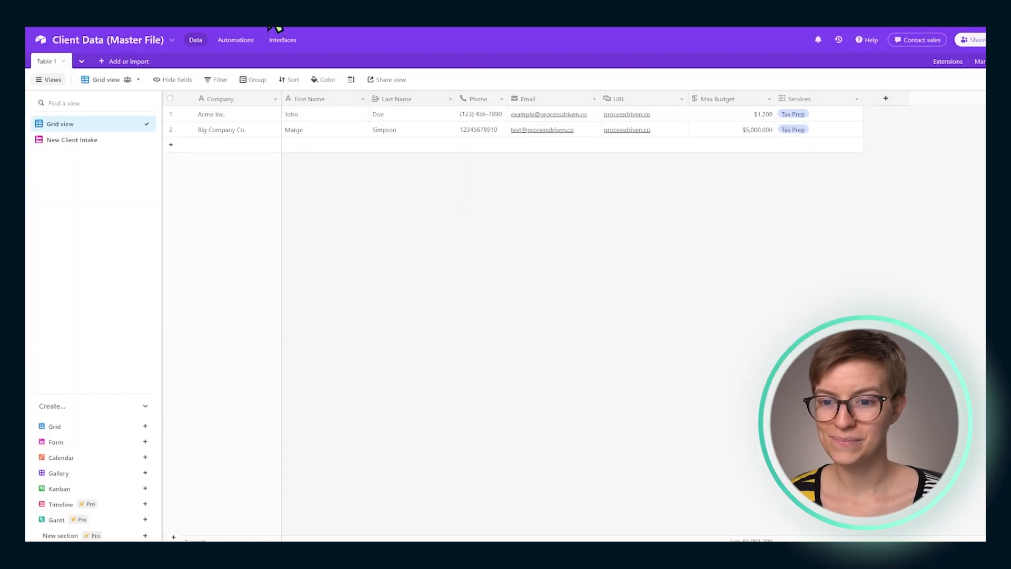
{"action": "left_click", "coordinate": [84, 140]}
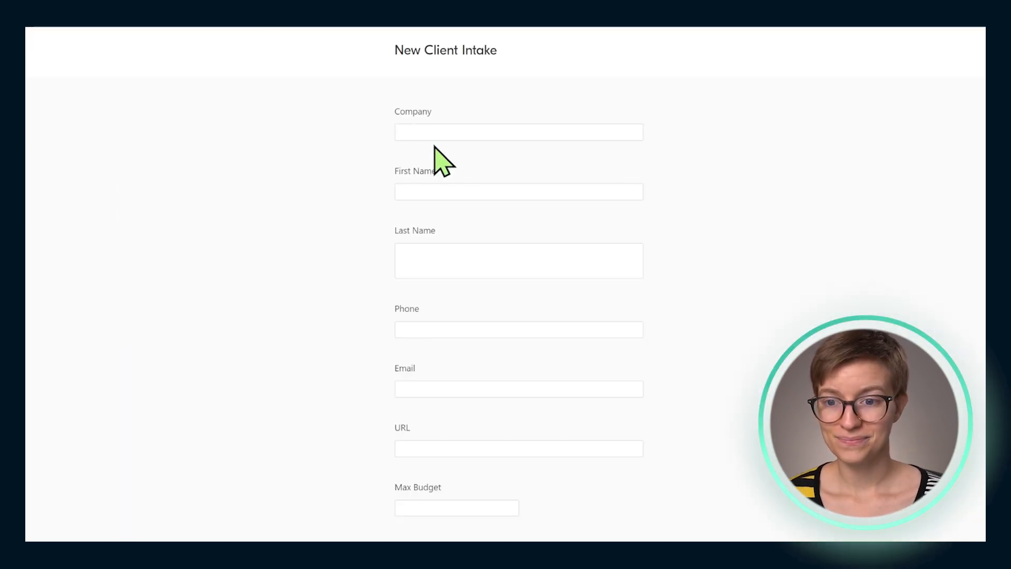
{"action": "left_click", "coordinate": [422, 132]}
{"action": "type", "text": "Another Company"}
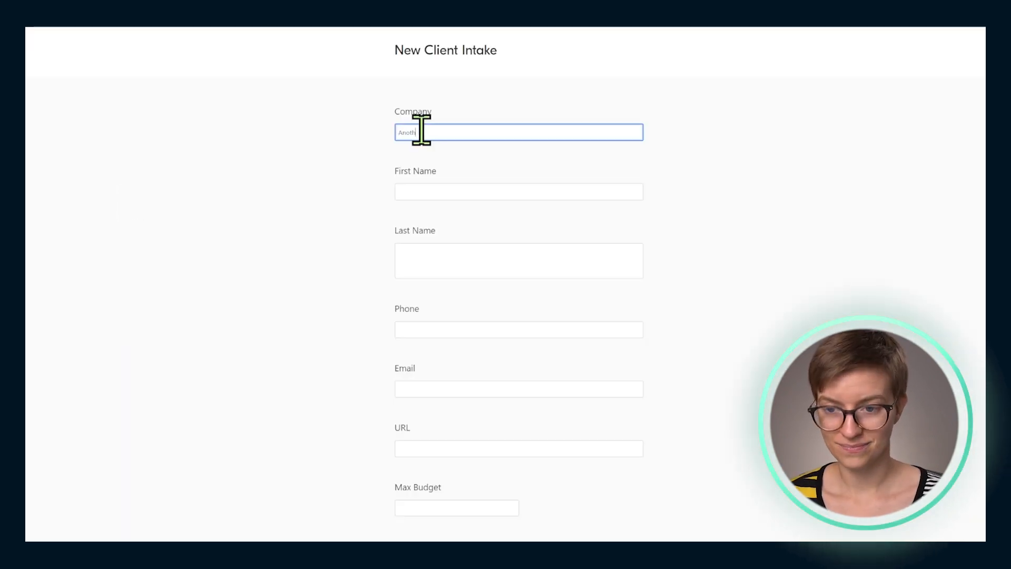
{"action": "key", "text": "Tab"}
{"action": "type", "text": "John"}
{"action": "key", "text": "Tab"}
{"action": "type", "text": "Doe"}
{"action": "key", "text": "Tab"}
{"action": "type", "text": "123) 456-7890"}
{"action": "left_click", "coordinate": [420, 391]}
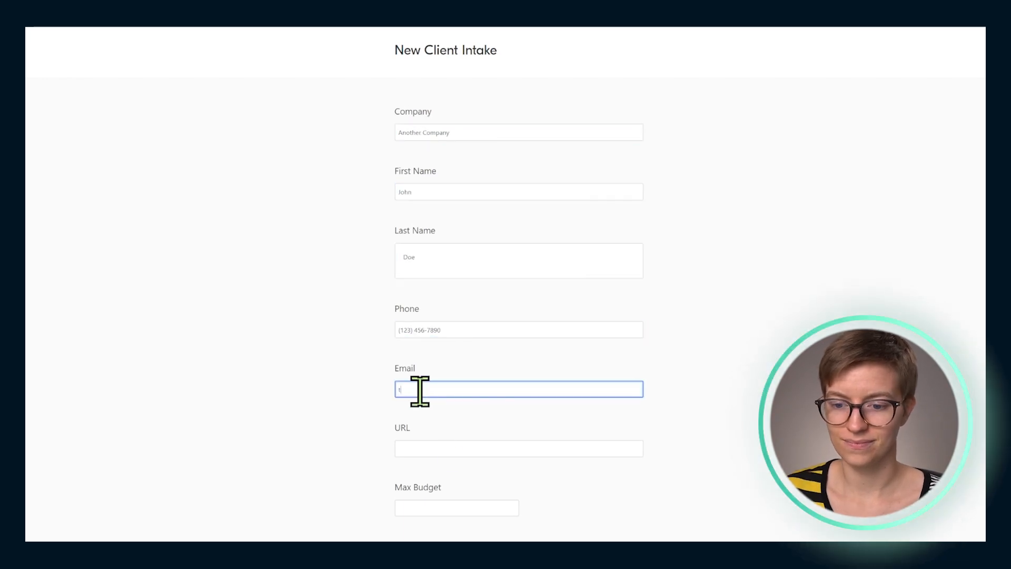
Complete the intake form with the client's e-mail, URL test.com, max budget 50000000 and service Ongoing Bookkeeping, and submit it
{"action": "type", "text": "test@test.con"}
{"action": "key", "text": "Tab"}
{"action": "type", "text": "test.com"}
{"action": "left_click", "coordinate": [468, 394]}
{"action": "type", "text": "m"}
{"action": "scroll", "coordinate": [468, 405], "scroll_direction": "down", "scroll_amount": 3}
{"action": "left_click", "coordinate": [456, 377]}
{"action": "type", "text": "100000"}
{"action": "left_click", "coordinate": [427, 434]}
{"action": "left_click", "coordinate": [429, 447]}
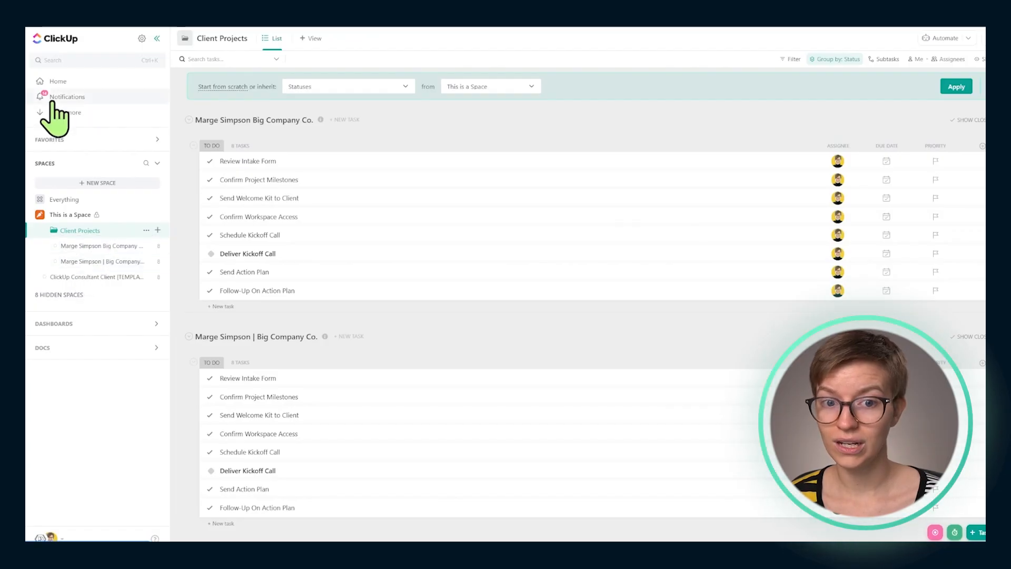
Switch to ClickUp, reload the Client Projects folder and open the new Another Company list
{"action": "left_click", "coordinate": [80, 245]}
{"action": "left_click", "coordinate": [80, 230]}
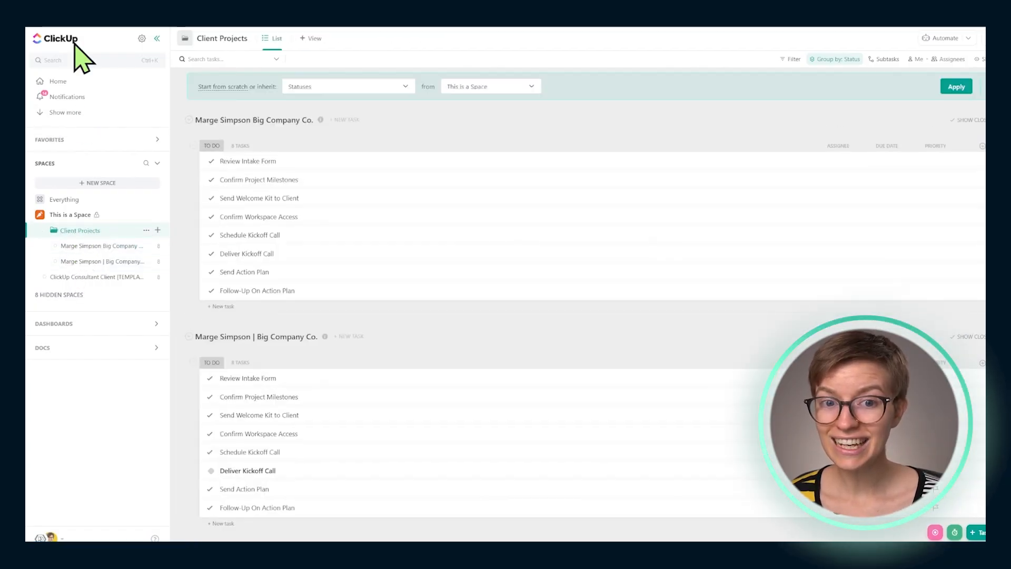
{"action": "left_click", "coordinate": [73, 29]}
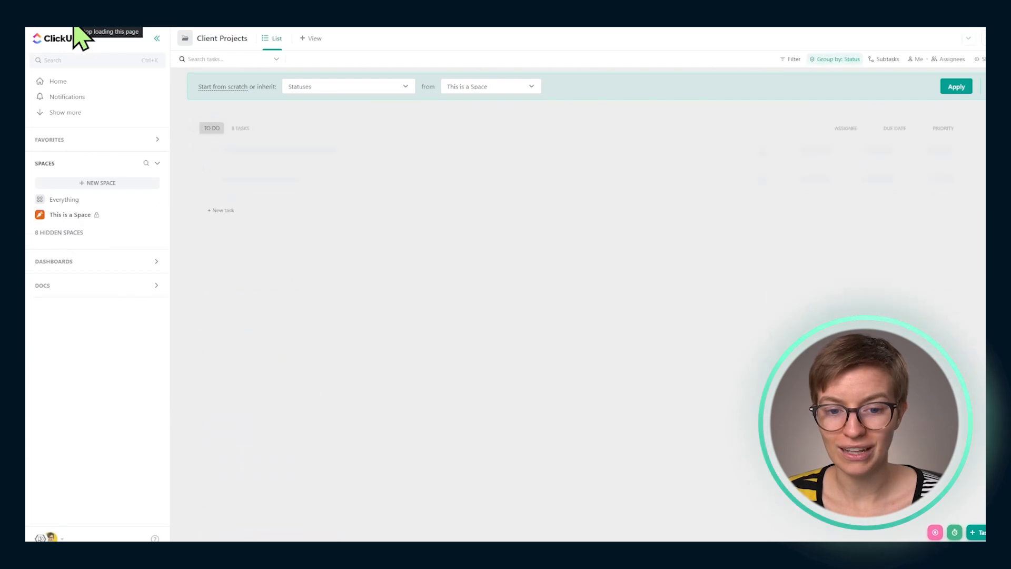
{"action": "key", "text": "F5"}
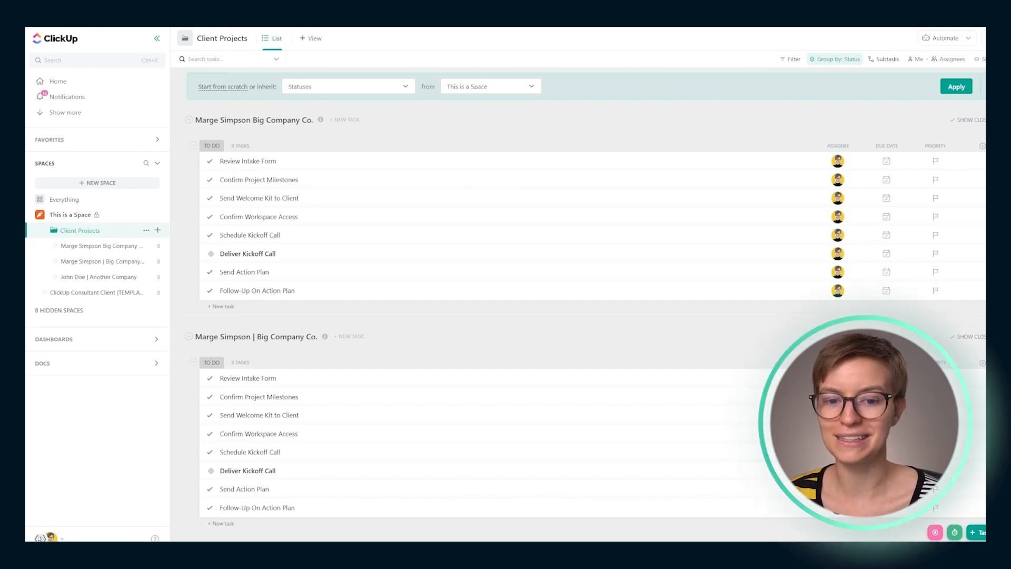
{"action": "left_click", "coordinate": [140, 279]}
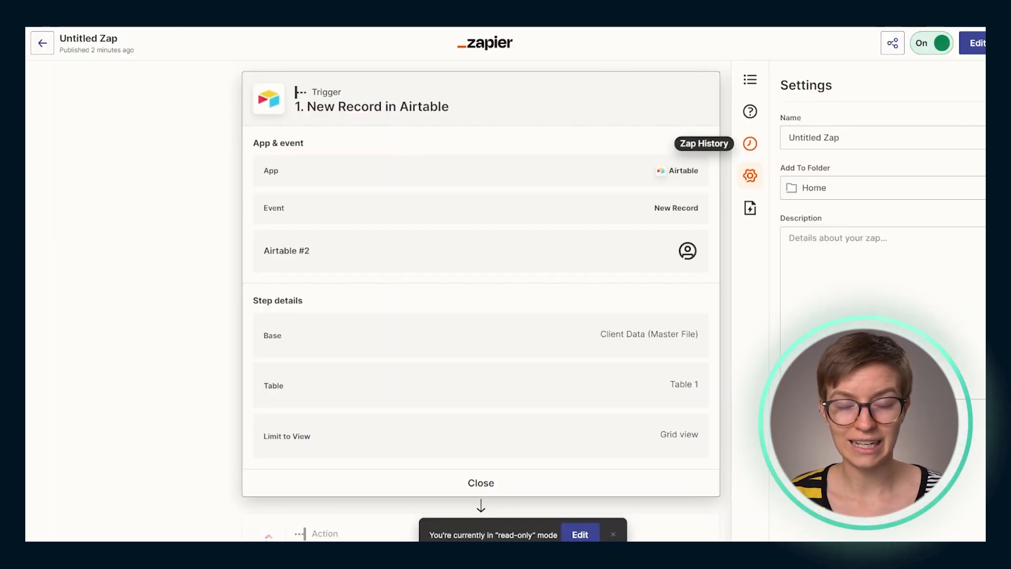
Close the Zap's trigger details and inspect the Services field of the Another Company record in Airtable's Grid view
{"action": "left_click", "coordinate": [477, 482]}
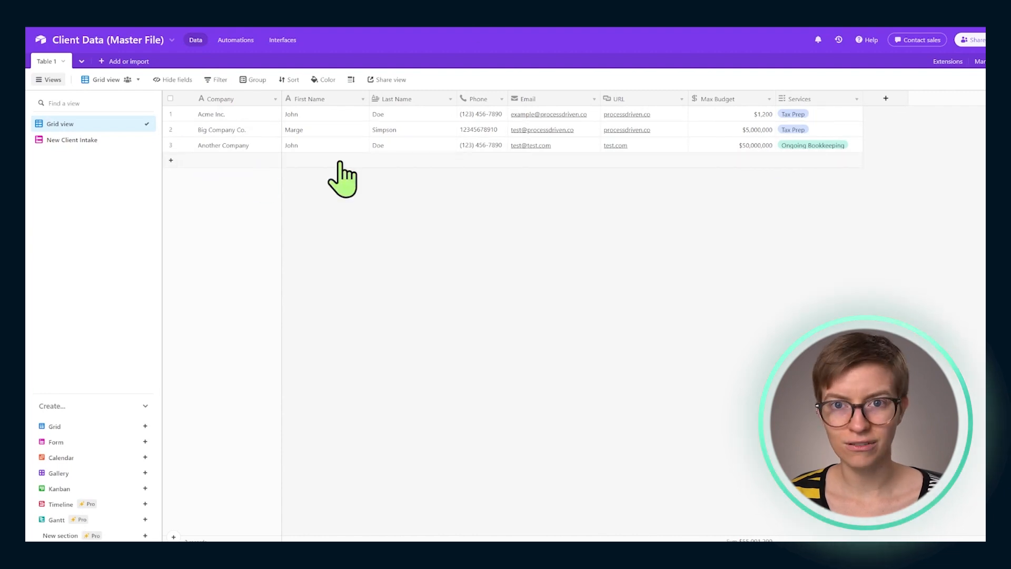
{"action": "left_click", "coordinate": [854, 149]}
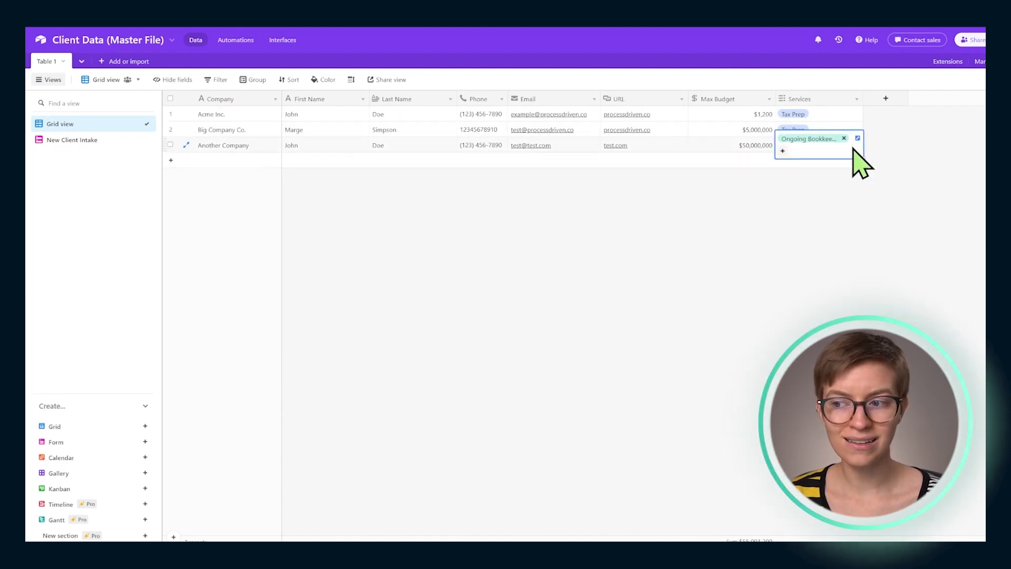
{"action": "left_click", "coordinate": [783, 152]}
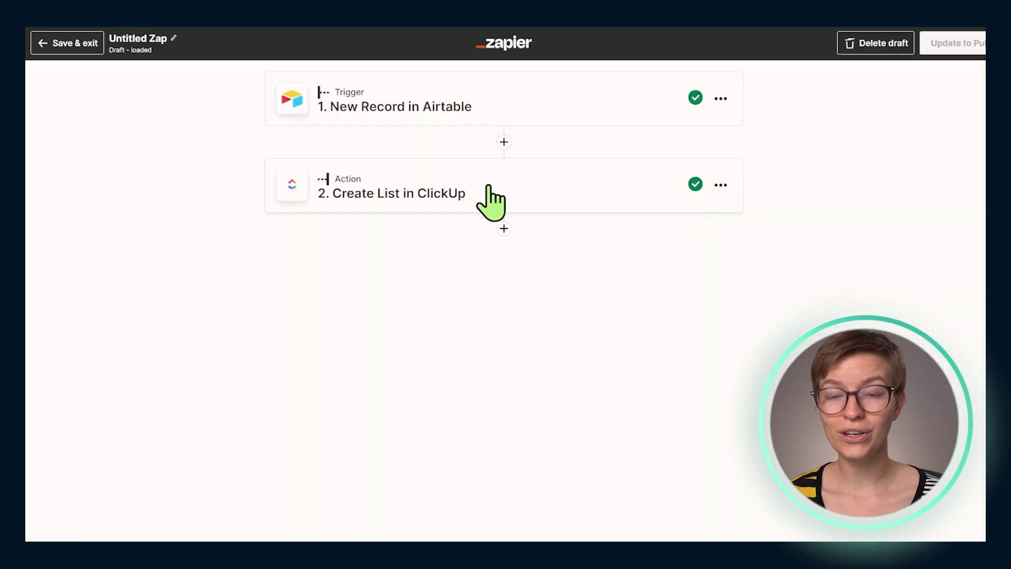
Add a Path step after the Create List in ClickUp action in the Zap's draft
{"action": "left_click", "coordinate": [504, 227]}
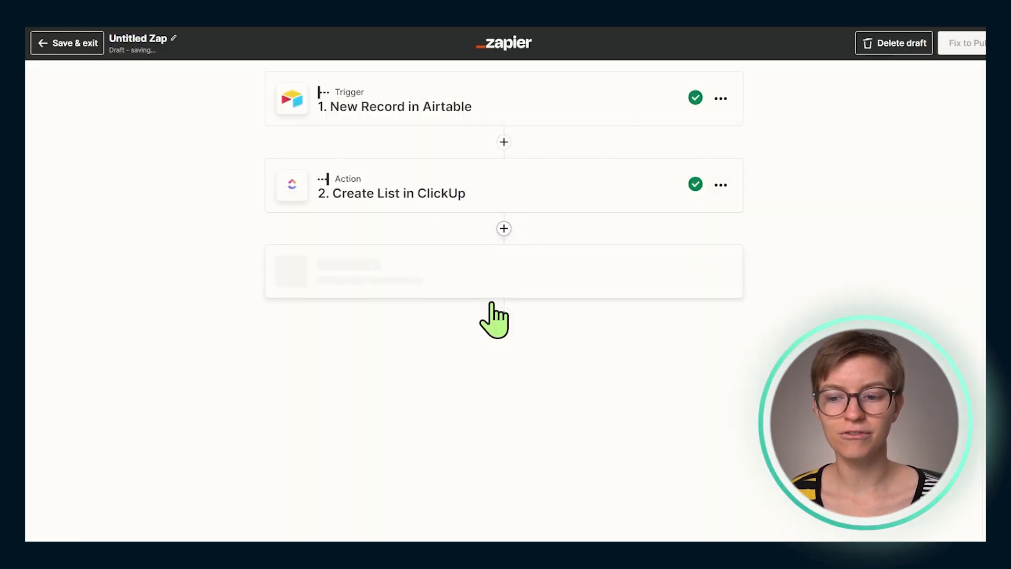
{"action": "scroll", "coordinate": [622, 389], "scroll_direction": "down", "scroll_amount": 1}
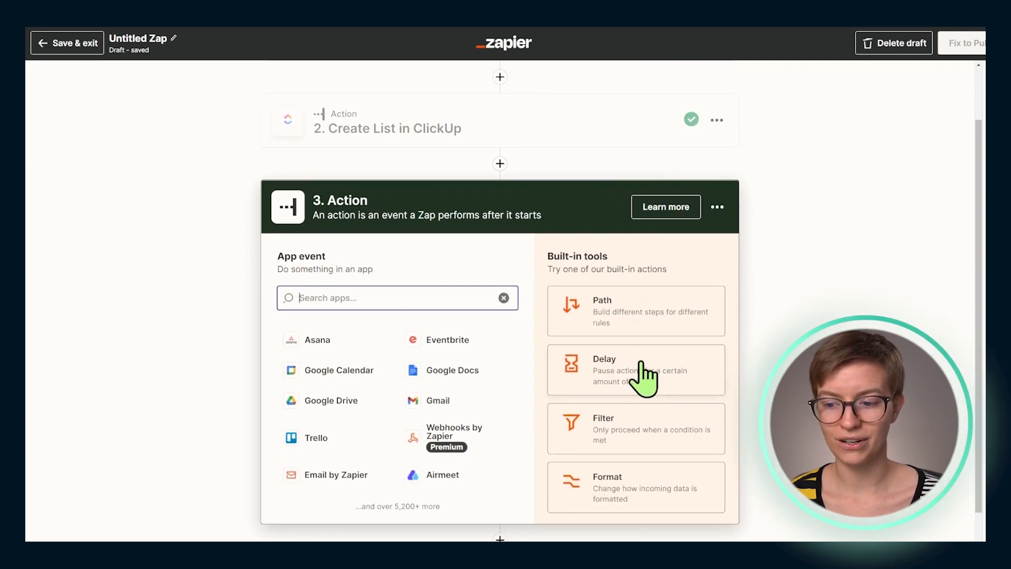
{"action": "left_click", "coordinate": [630, 305]}
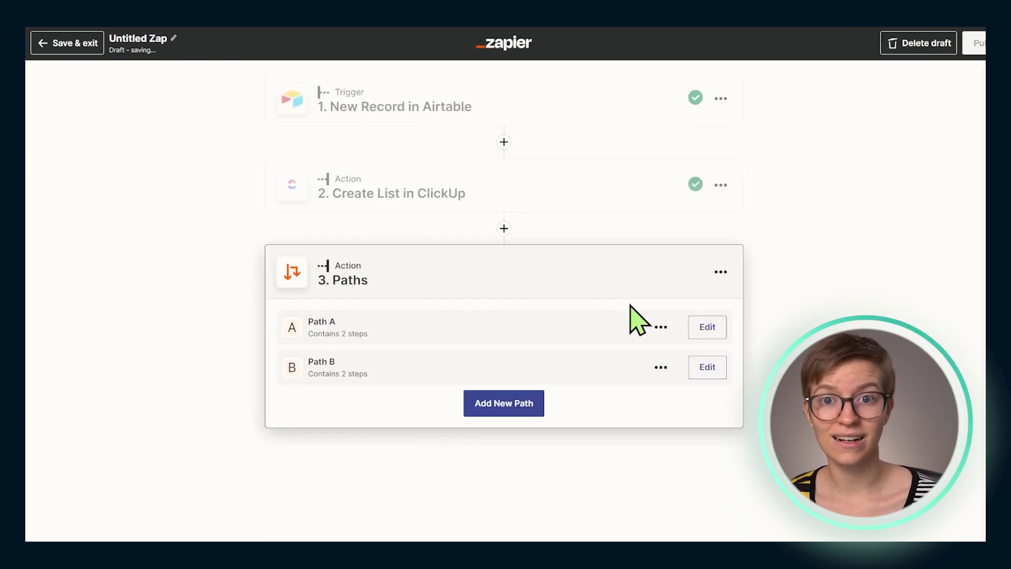